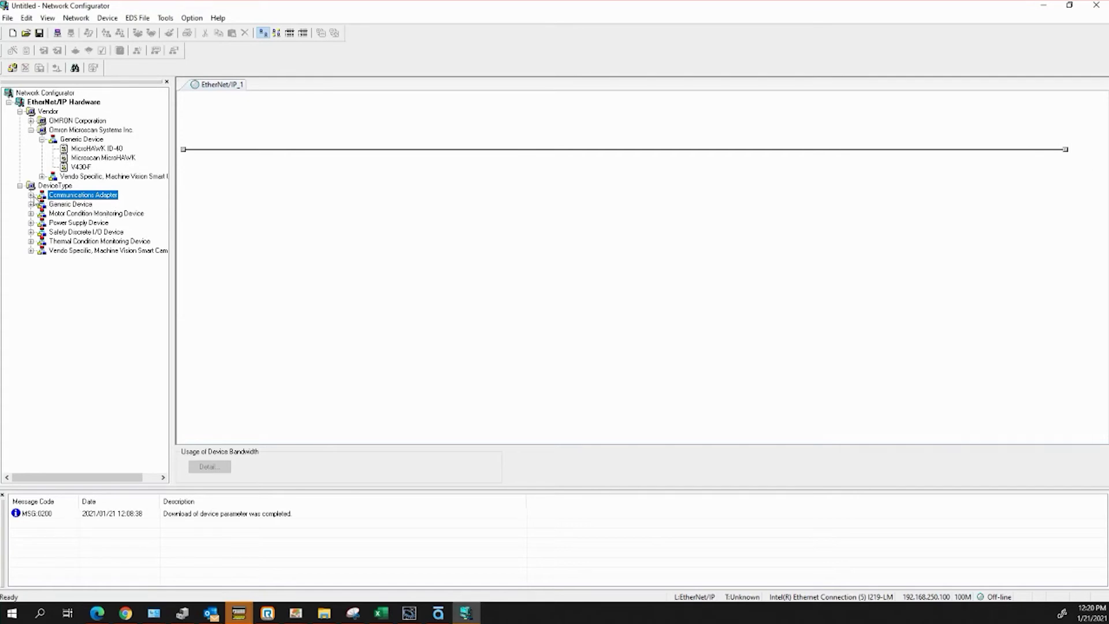
Step: Add a CJ2M-EIP21 communications adapter to the EtherNet/IP_1 network line
click(32, 196)
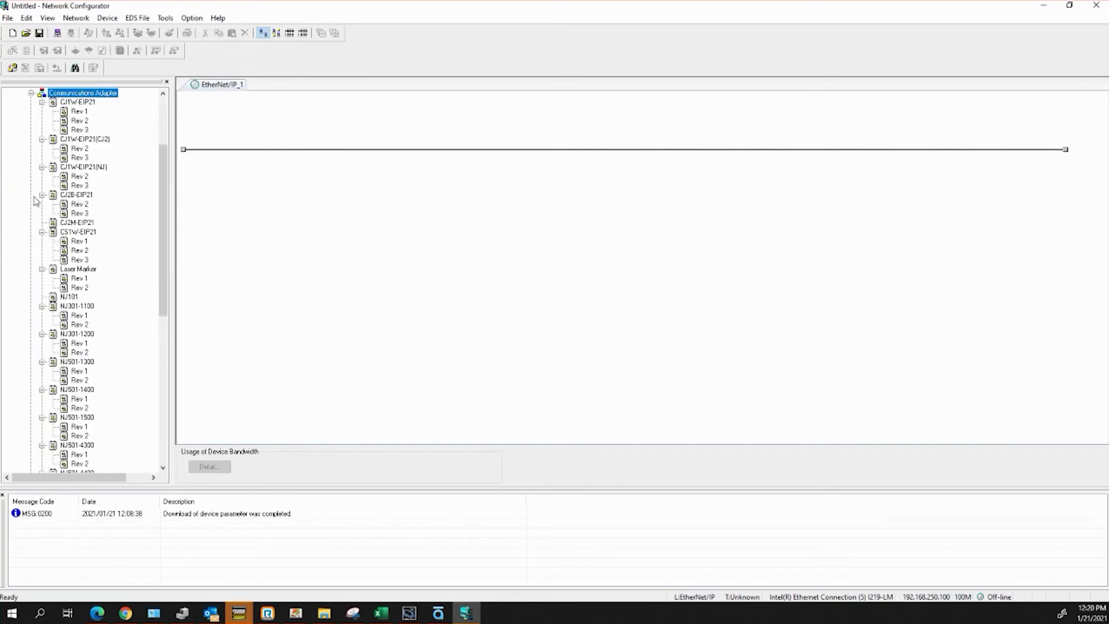
click(87, 224)
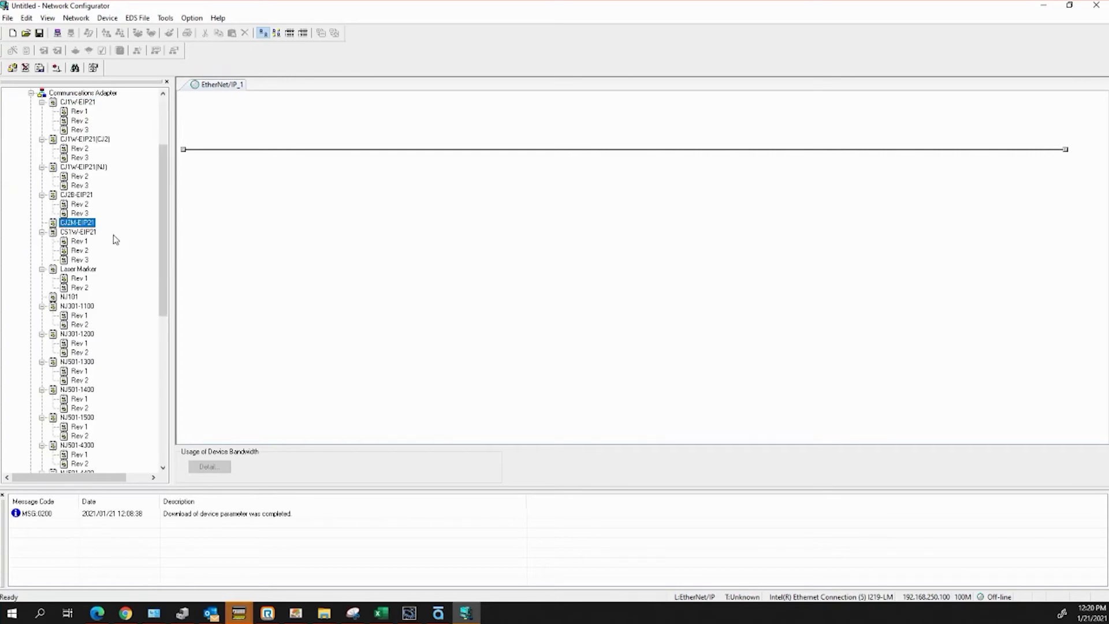
drag(87, 226, 203, 152)
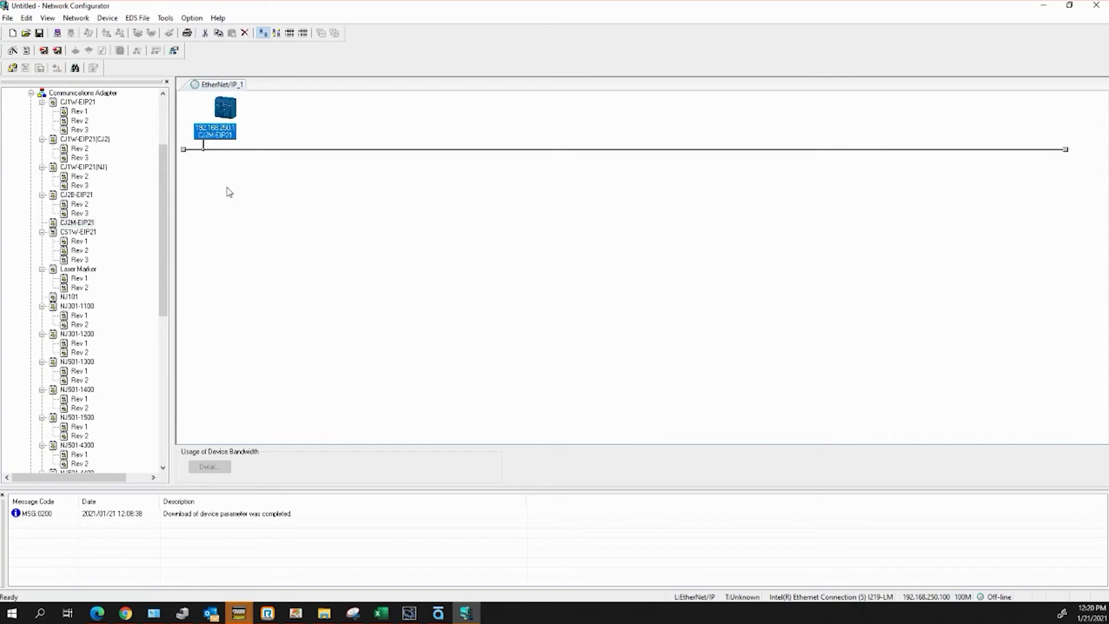
Step: Change the CJ2M-EIP21's node address to 192.168.250.3
right_click(222, 132)
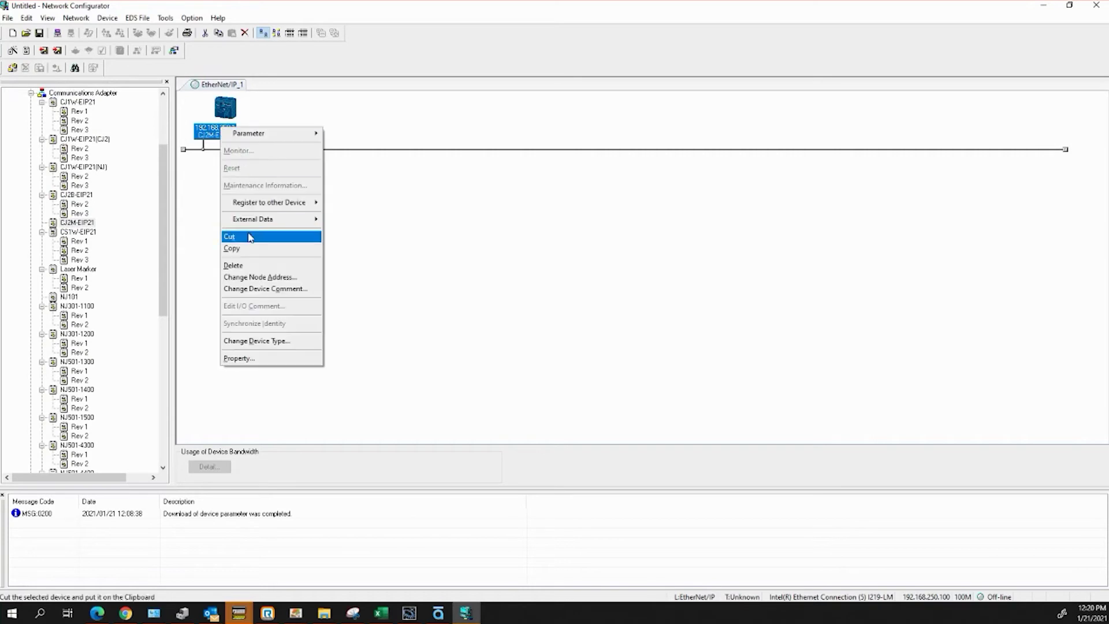
click(258, 278)
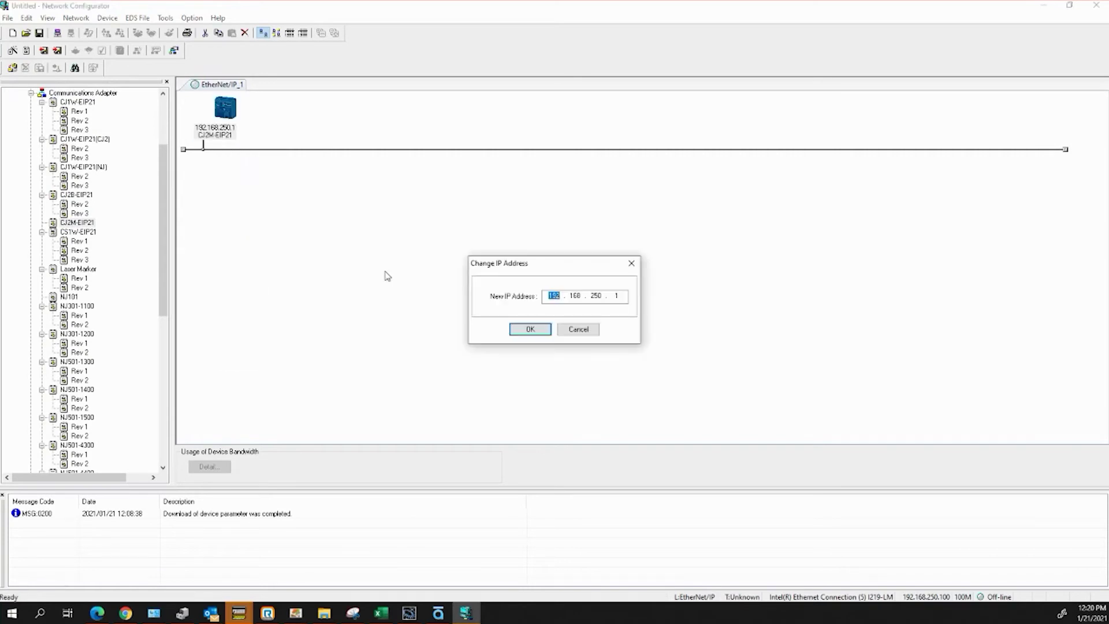
click(624, 297)
click(528, 330)
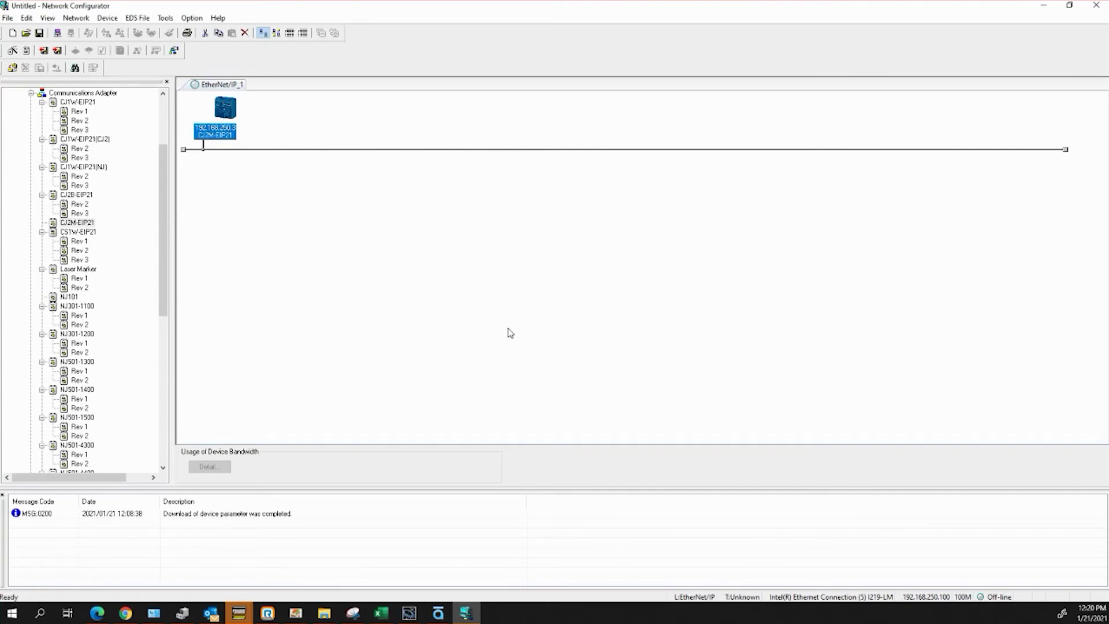
Step: Add a MicroHAWK ID-40 from the Omron Microscan generic devices to the network line beside the CJ2M-EIP21
click(31, 93)
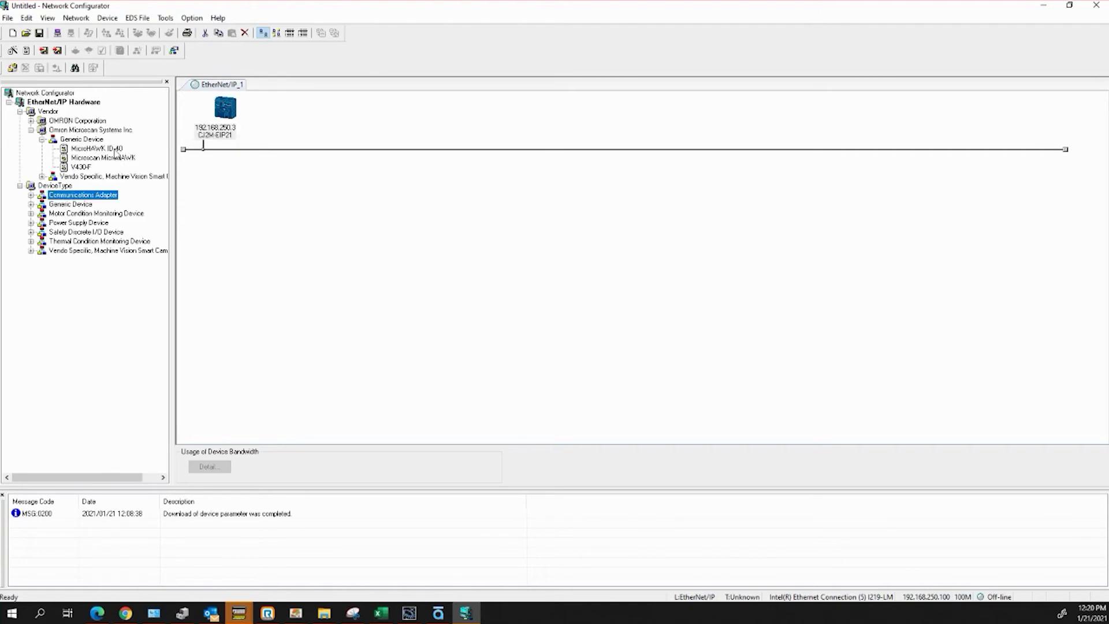
click(109, 151)
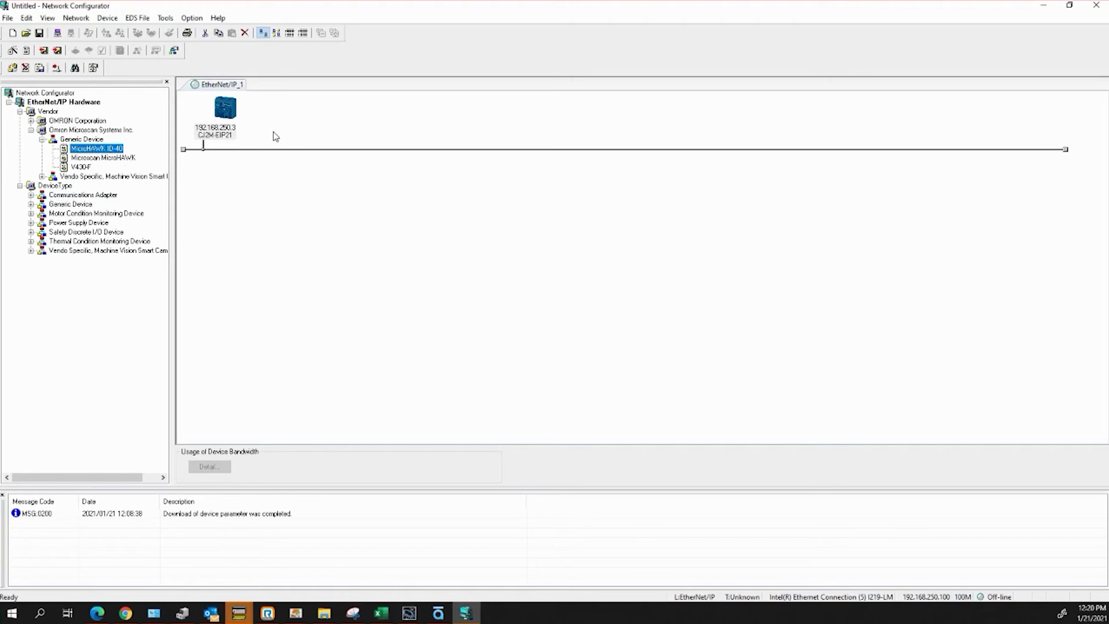
drag(110, 151, 259, 147)
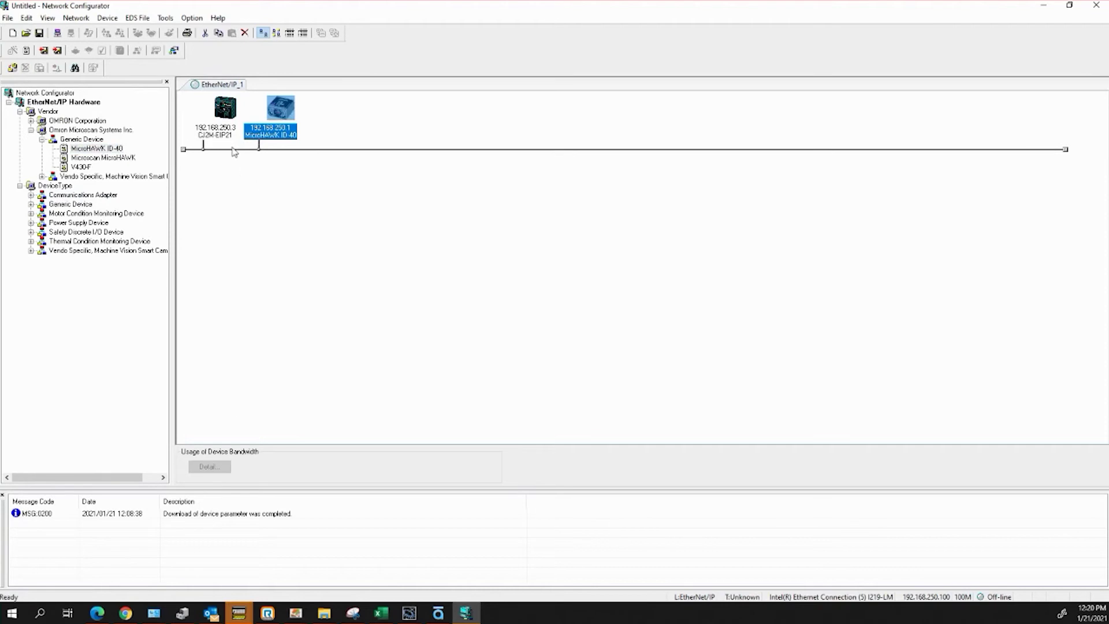
Step: Create an In-Consume tag D0 with a size of 84 bytes in the CJ2M-EIP21's device parameters
click(223, 133)
double_click(223, 133)
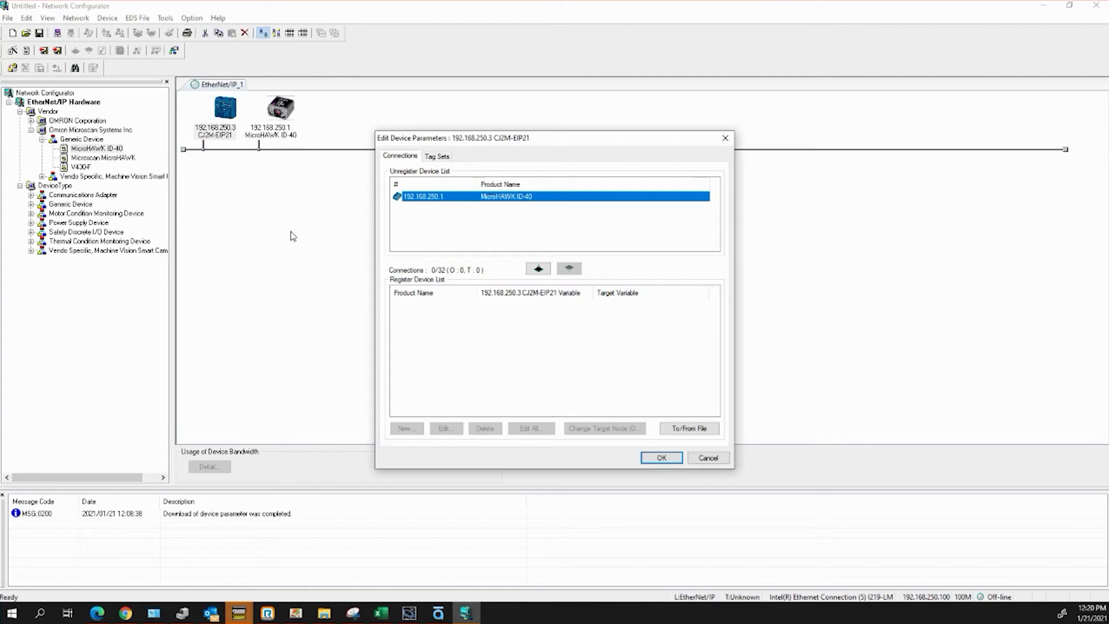
click(442, 159)
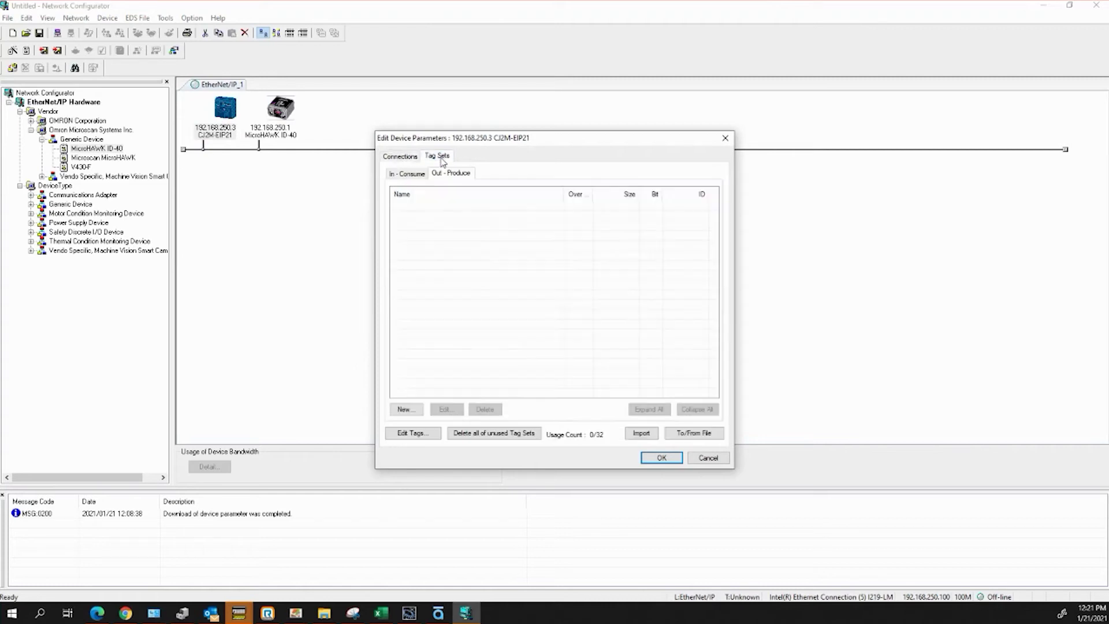
click(414, 438)
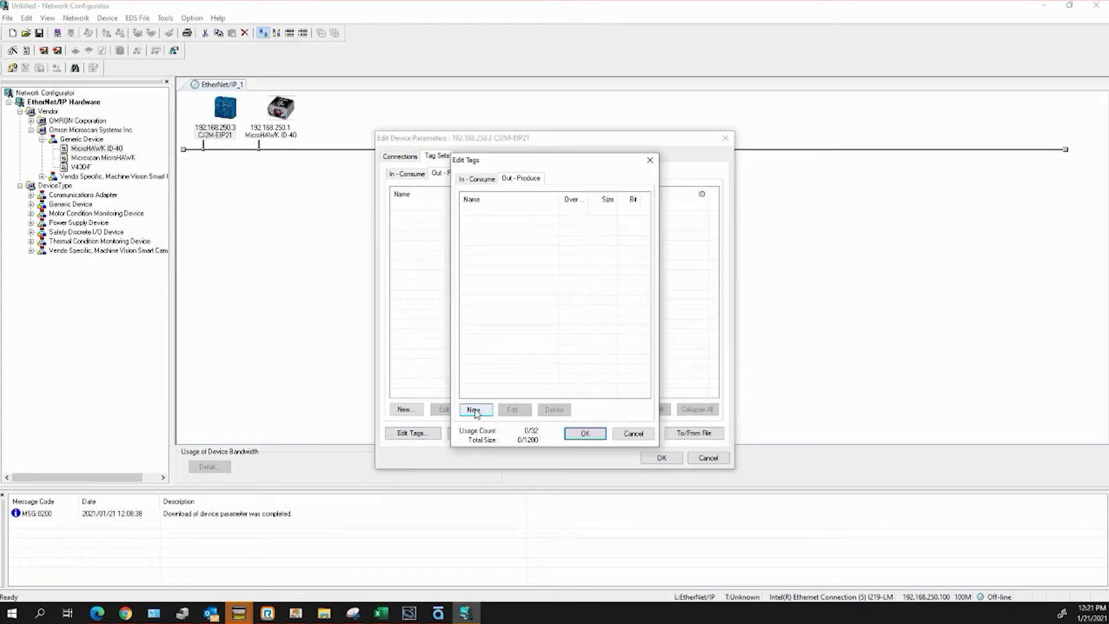
click(480, 179)
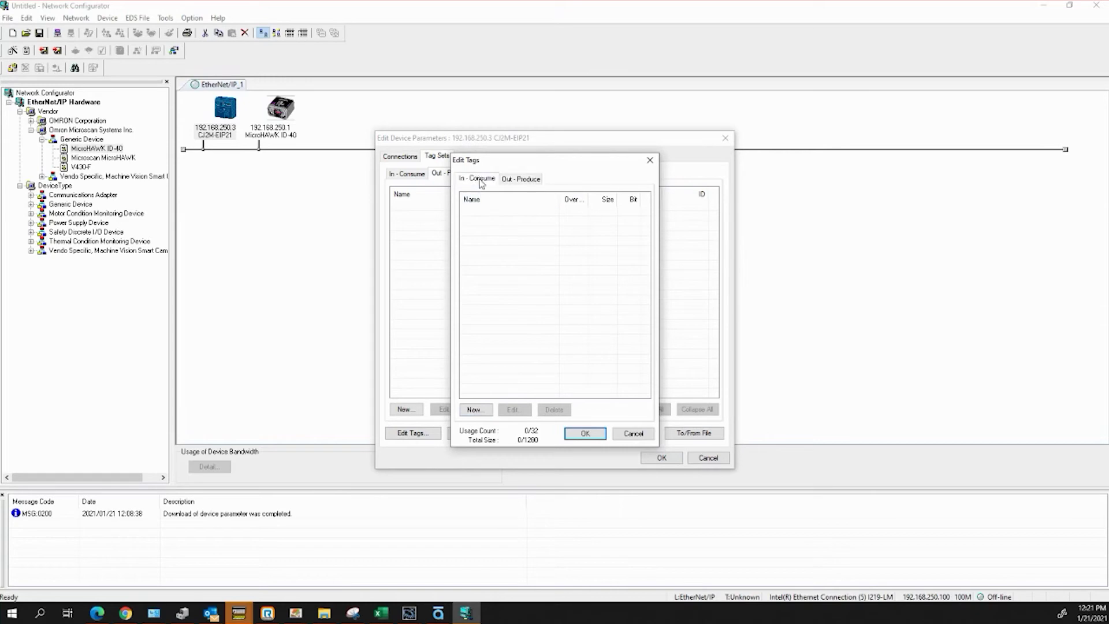
click(475, 411)
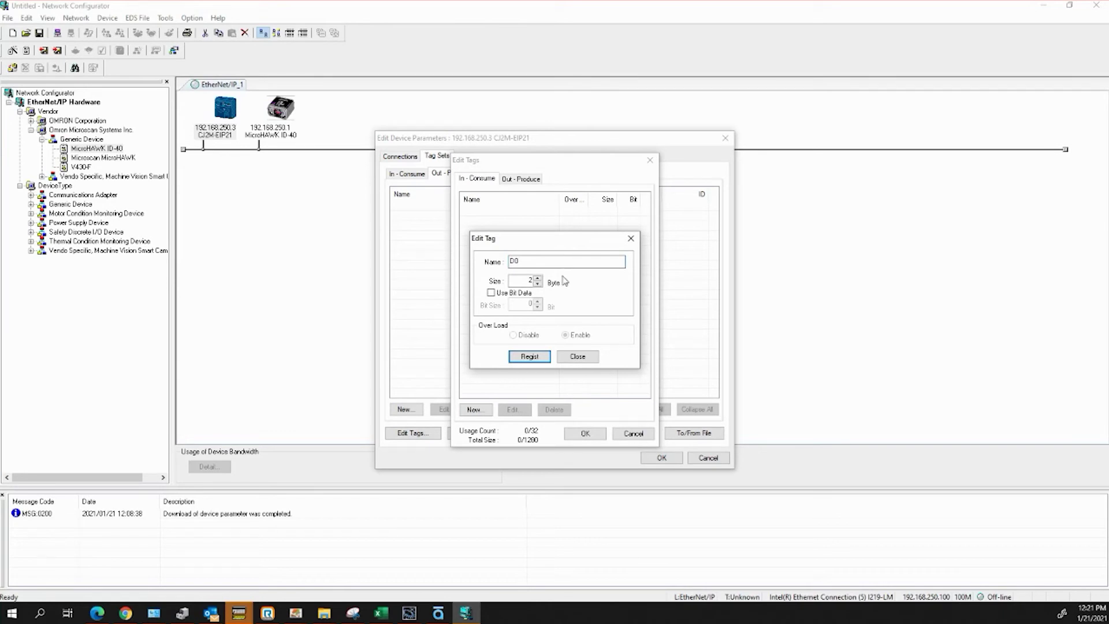
drag(524, 280, 540, 281)
click(529, 357)
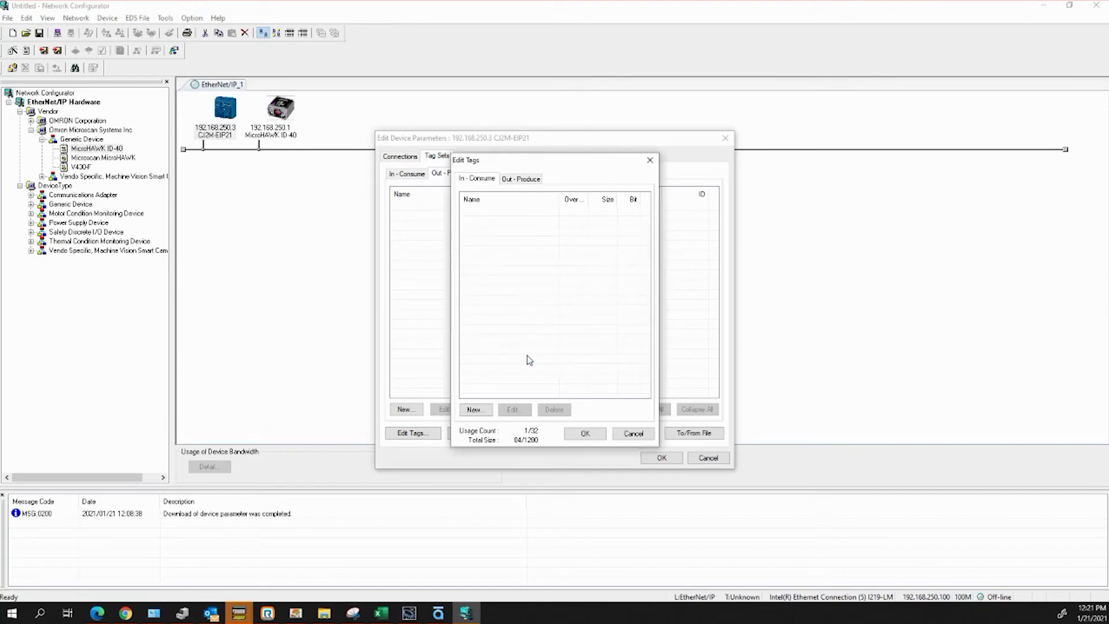
click(586, 358)
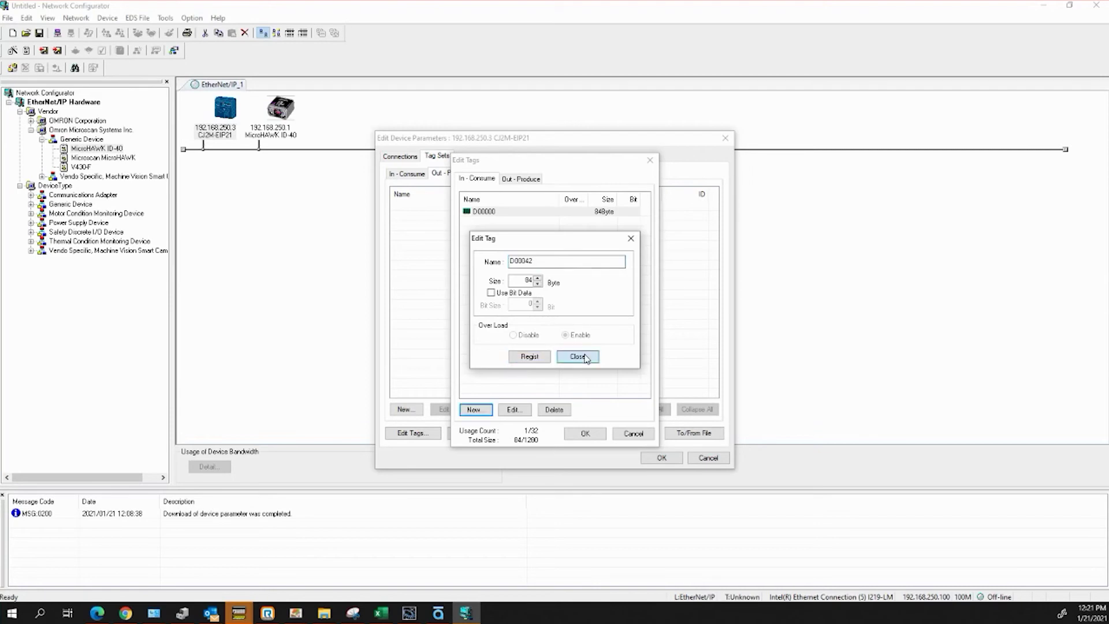
Step: Create an Out-Produce tag D500 with a size of 12 bytes for the CJ2M-EIP21
click(531, 180)
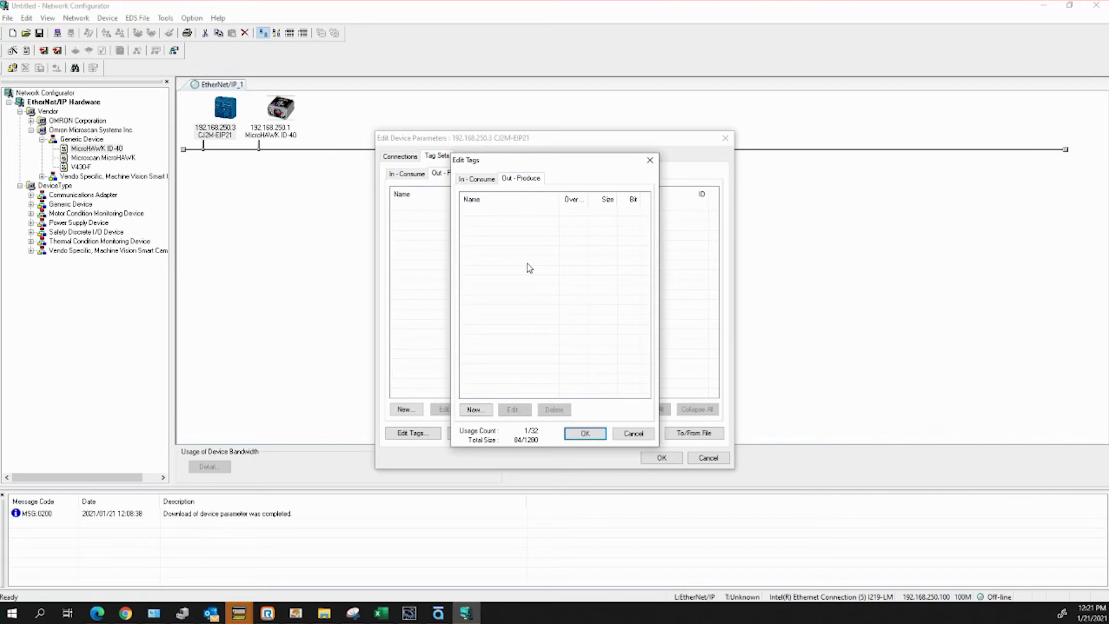
click(475, 410)
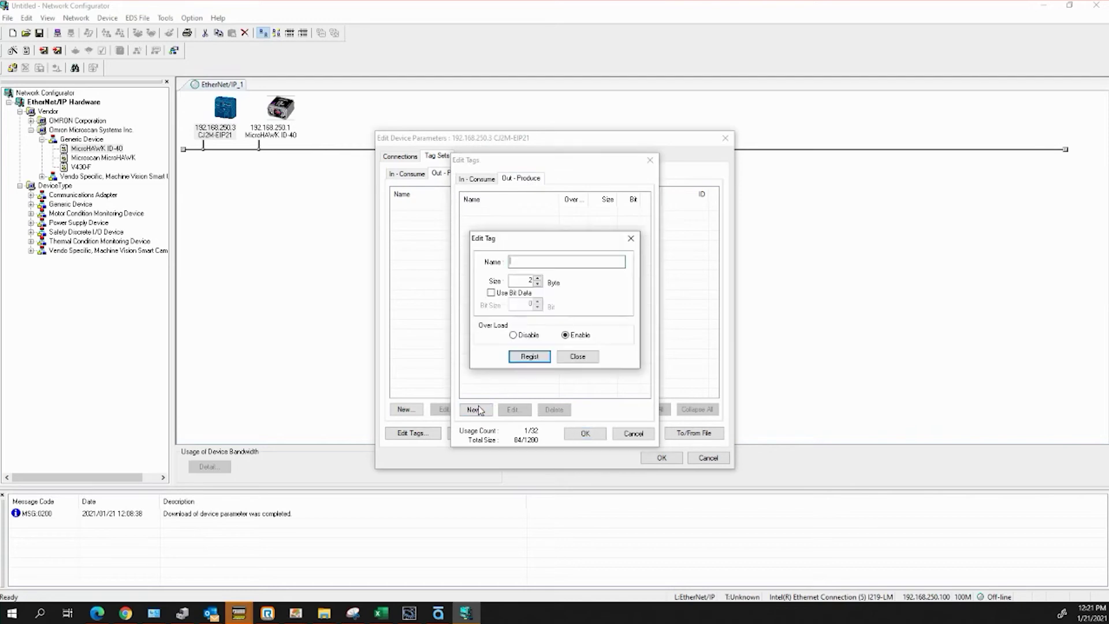
click(546, 264)
text(D500)
click(530, 357)
click(578, 358)
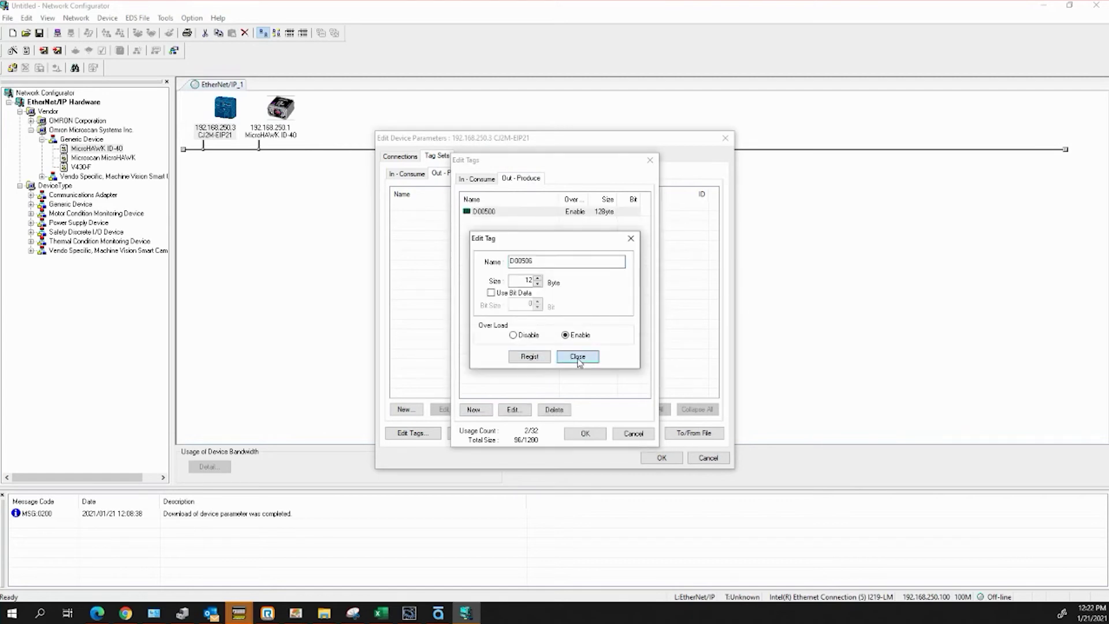
Step: Register the new tags as tag sets, check the In-Consume tag set and accept the CJ2M-EIP21's device parameters
click(586, 434)
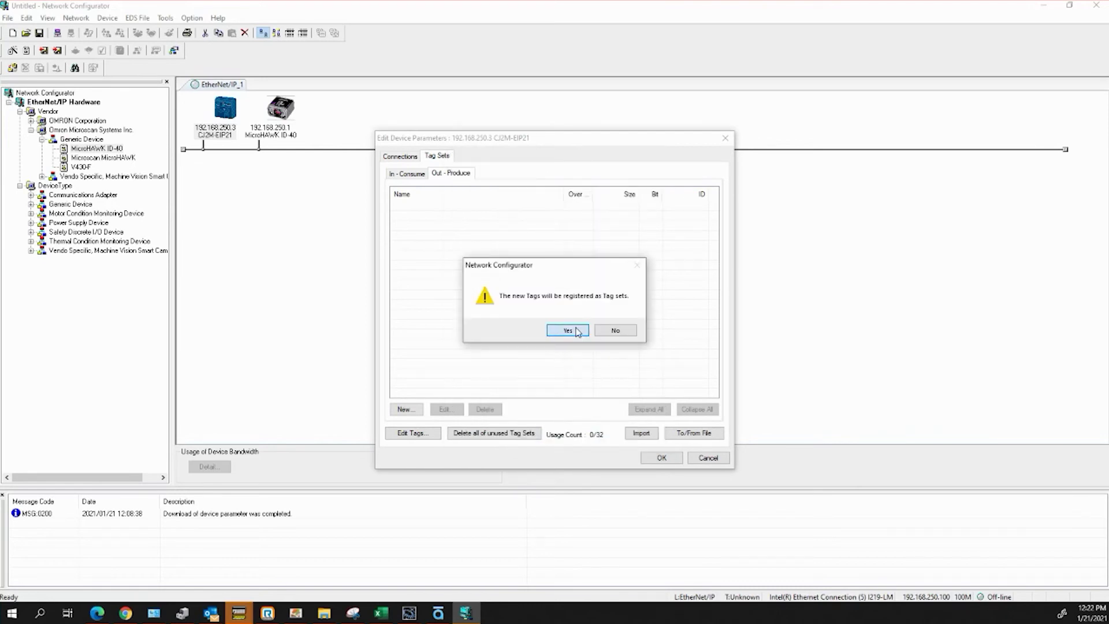
click(577, 331)
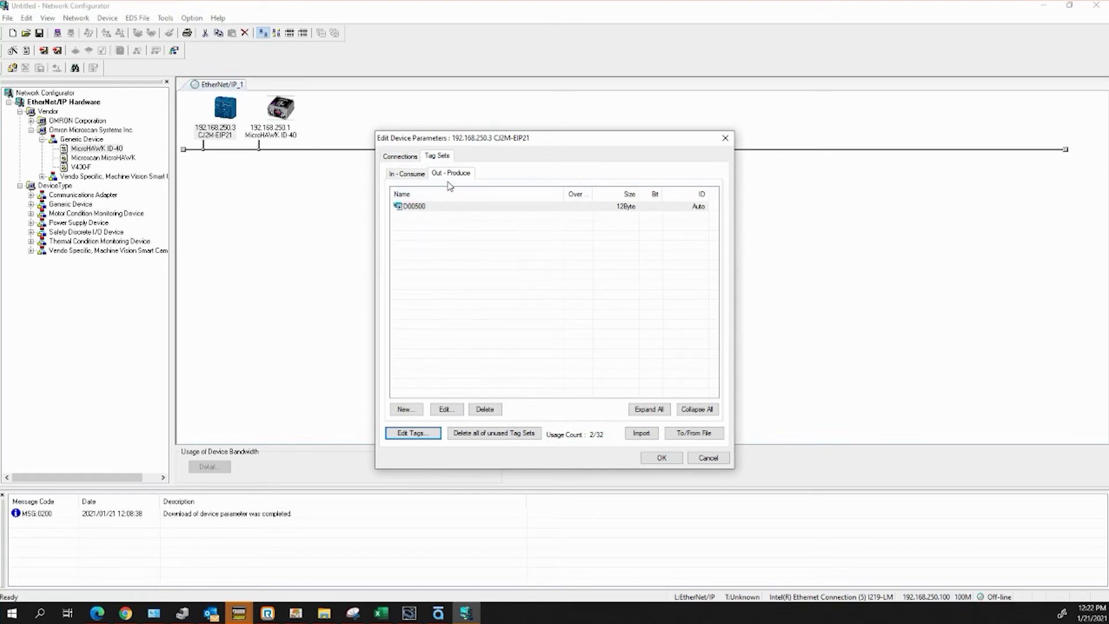
click(408, 176)
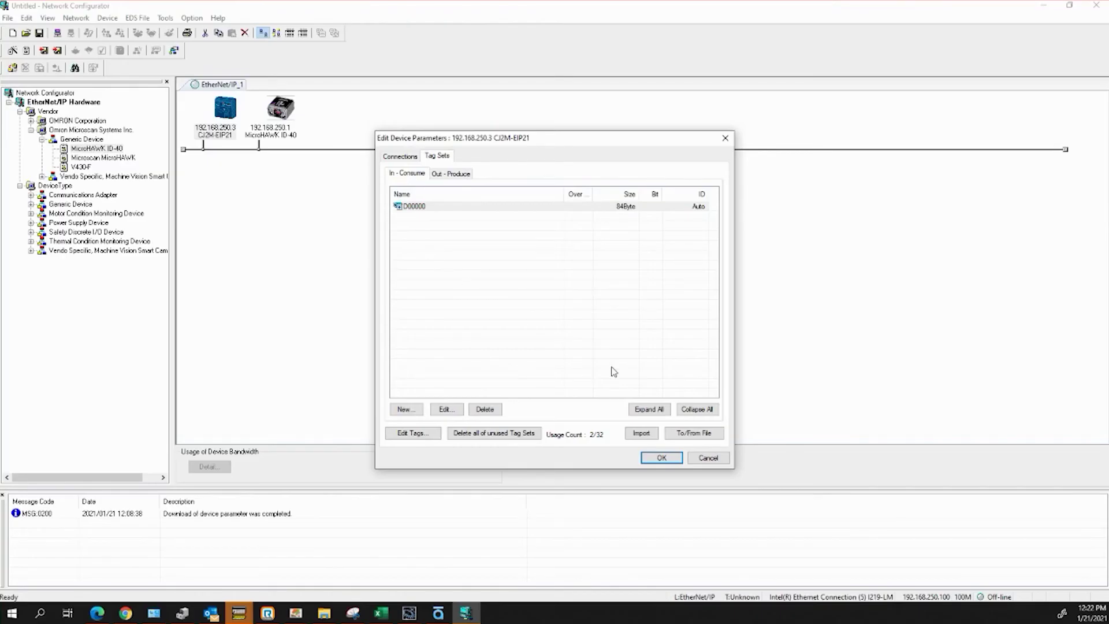
click(658, 458)
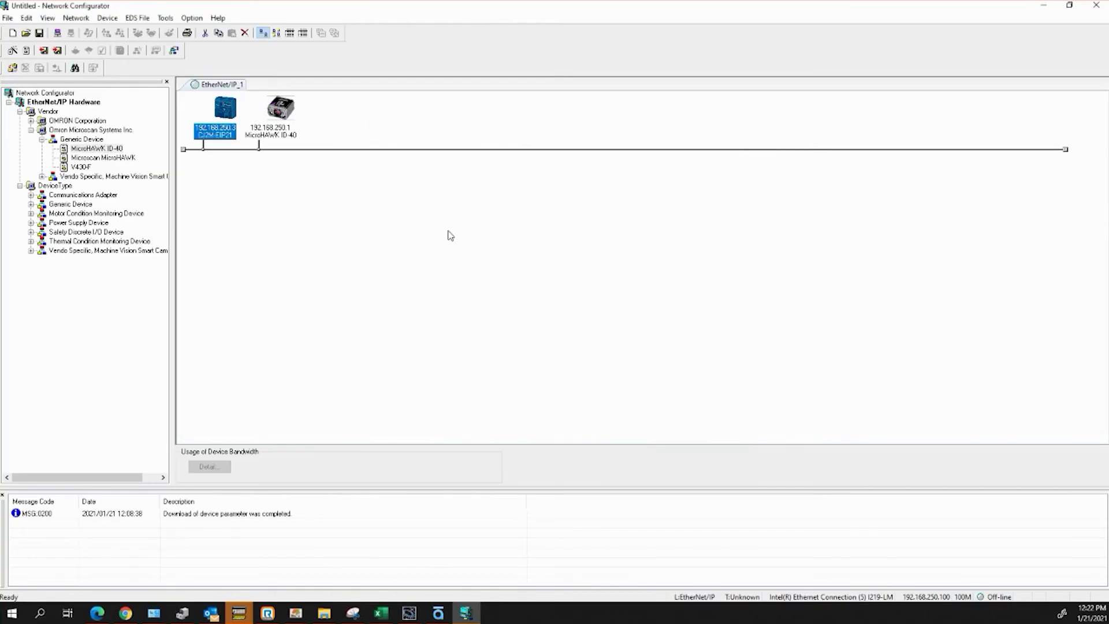
Step: Register a connection from the CJ2M-EIP21 to the MicroHAWK ID-40 with input tag set D00000 and output tag set D00500
click(286, 123)
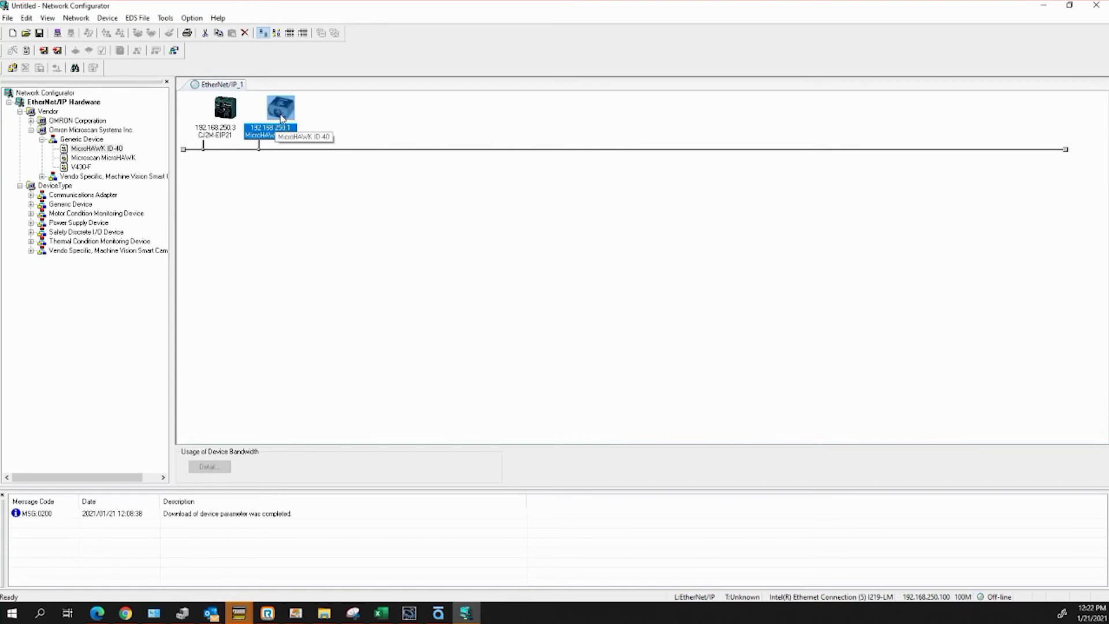
drag(282, 118, 226, 120)
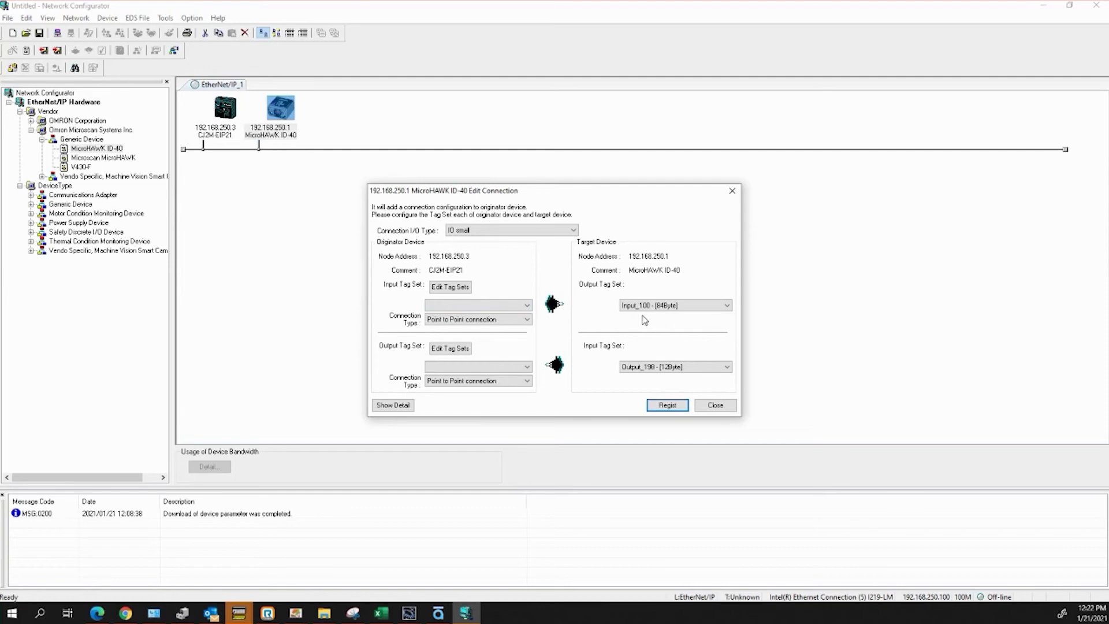
click(529, 306)
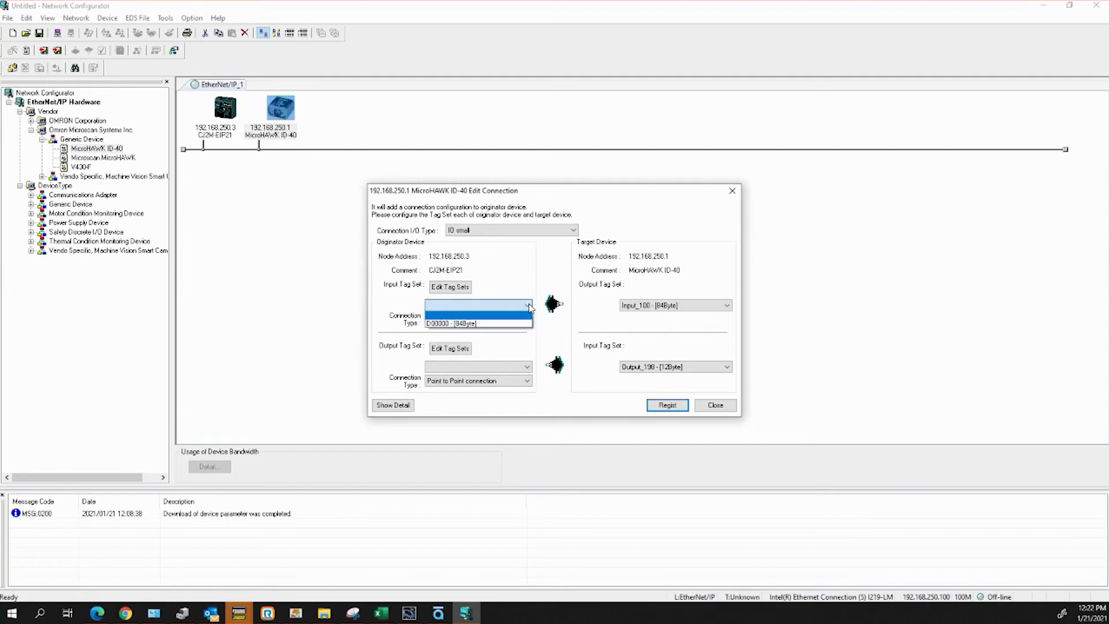
click(483, 324)
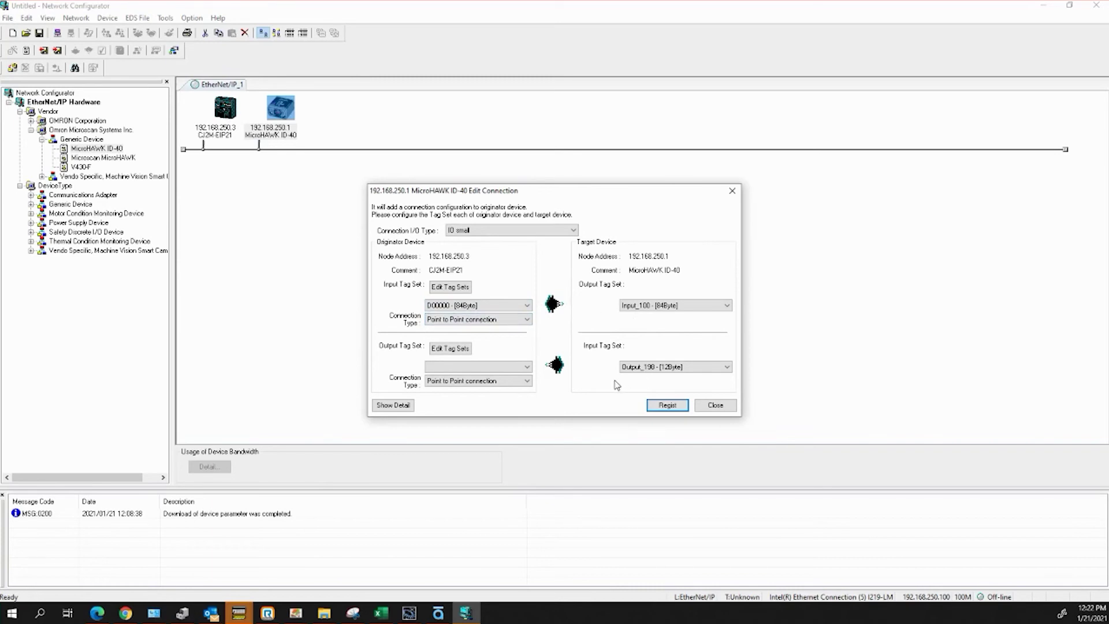
click(527, 367)
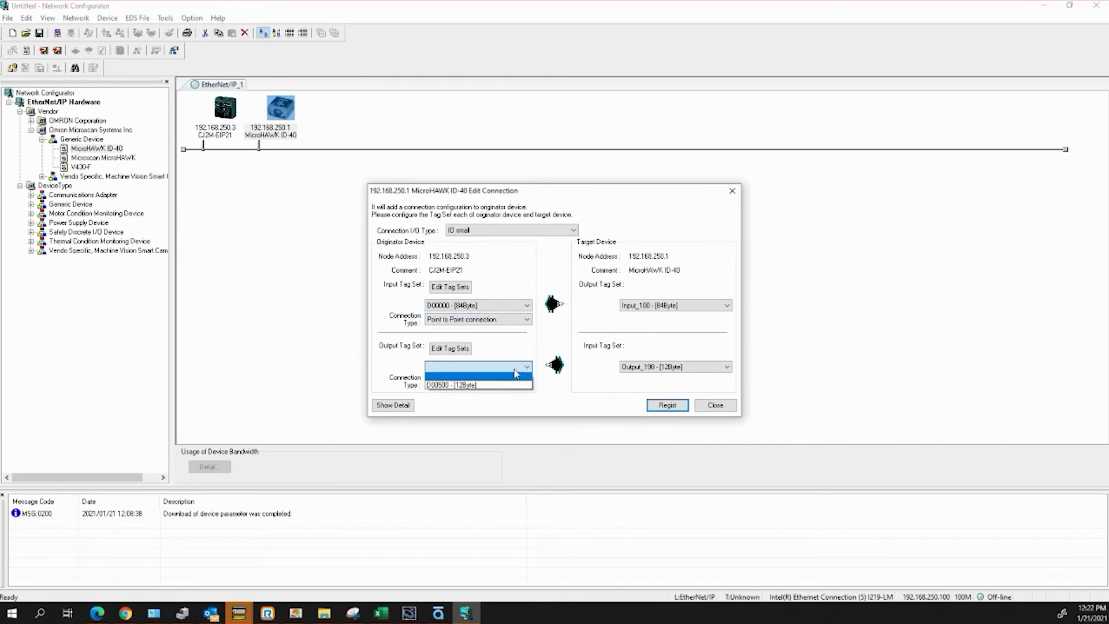
click(485, 386)
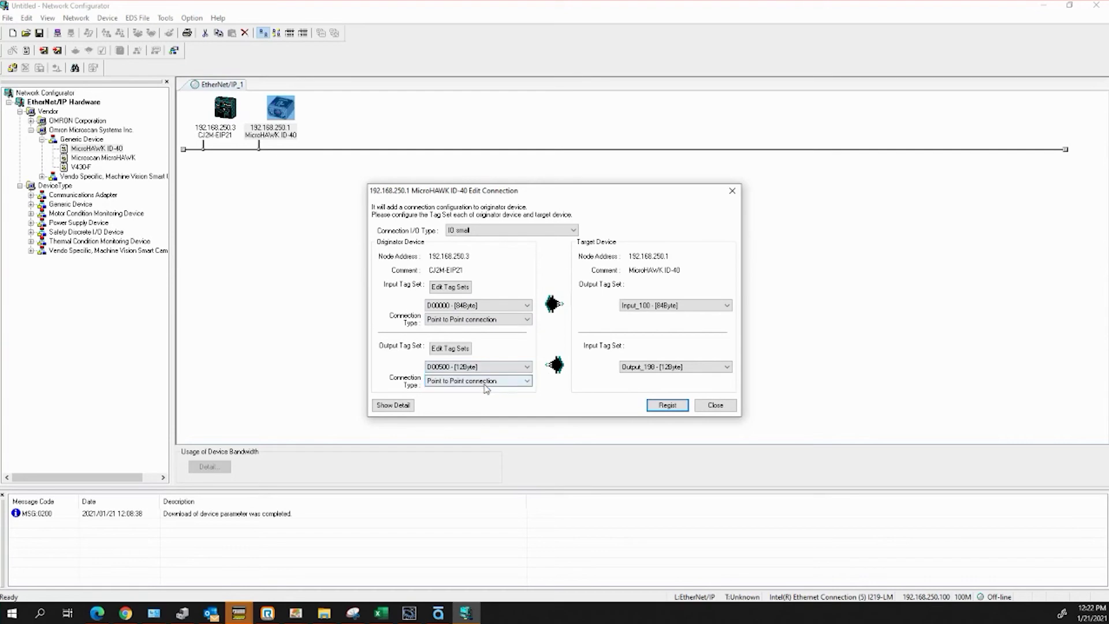
click(667, 406)
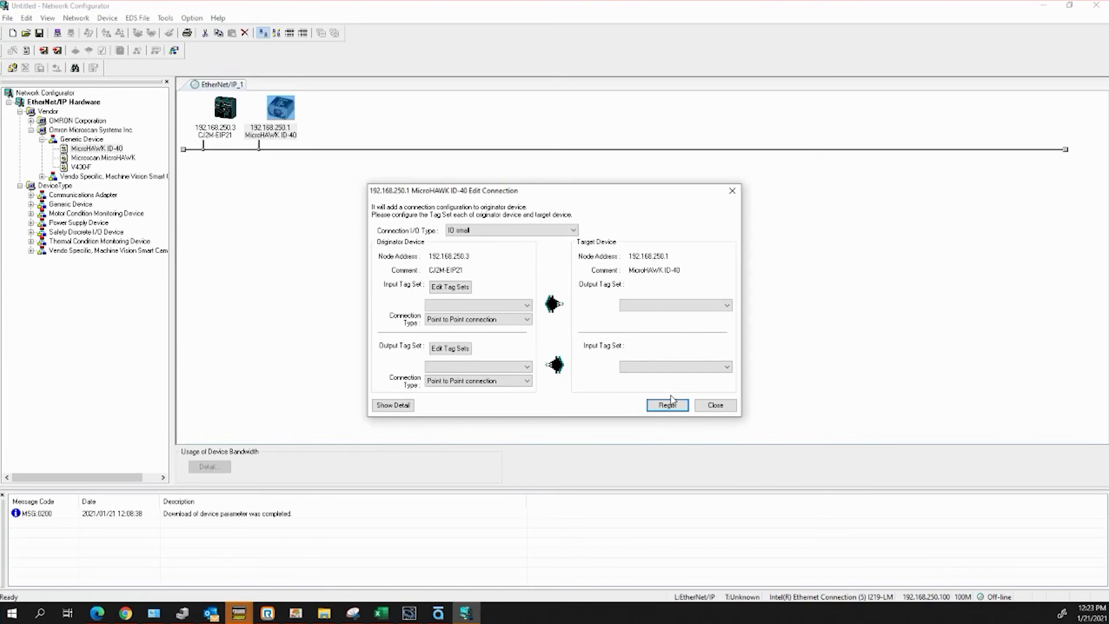
click(719, 407)
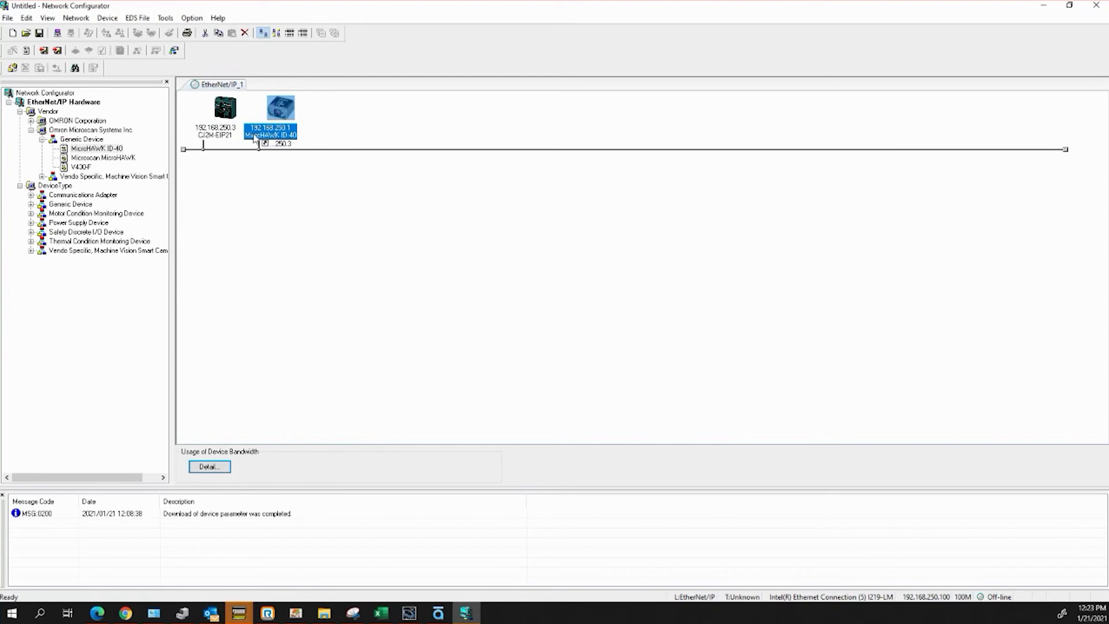
Step: Review the connections registered in the CJ2M-EIP21's device parameters
double_click(212, 130)
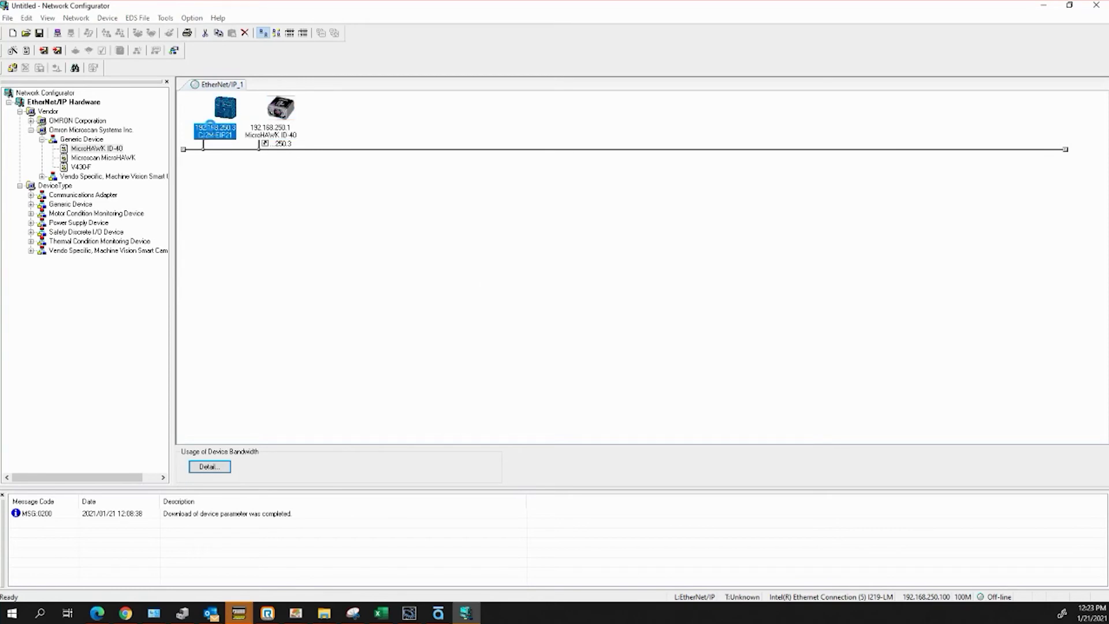
click(398, 157)
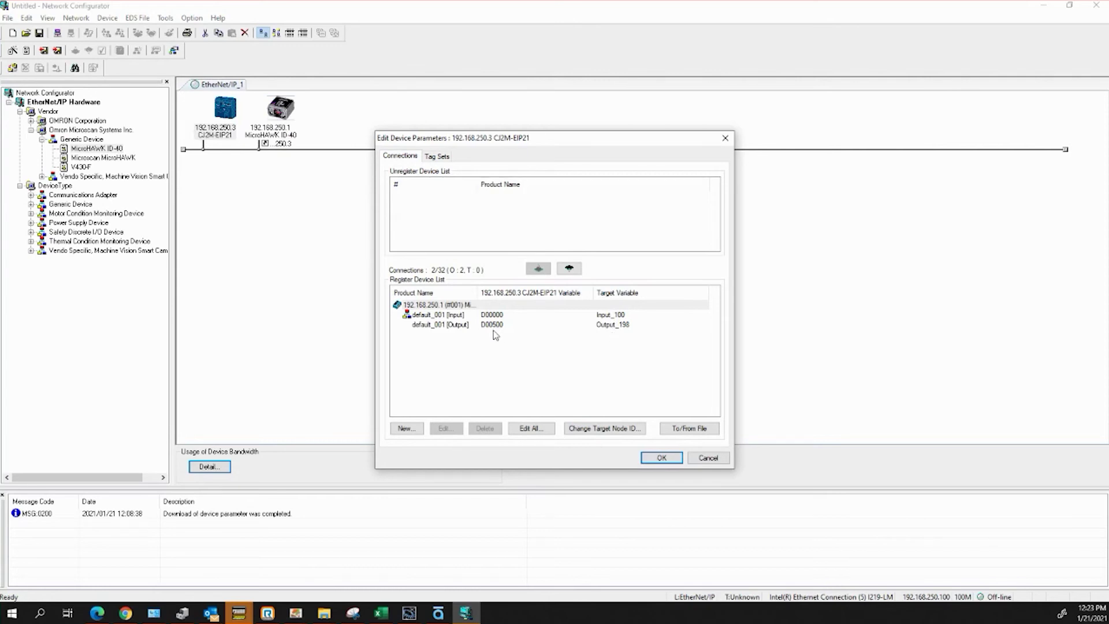
click(659, 458)
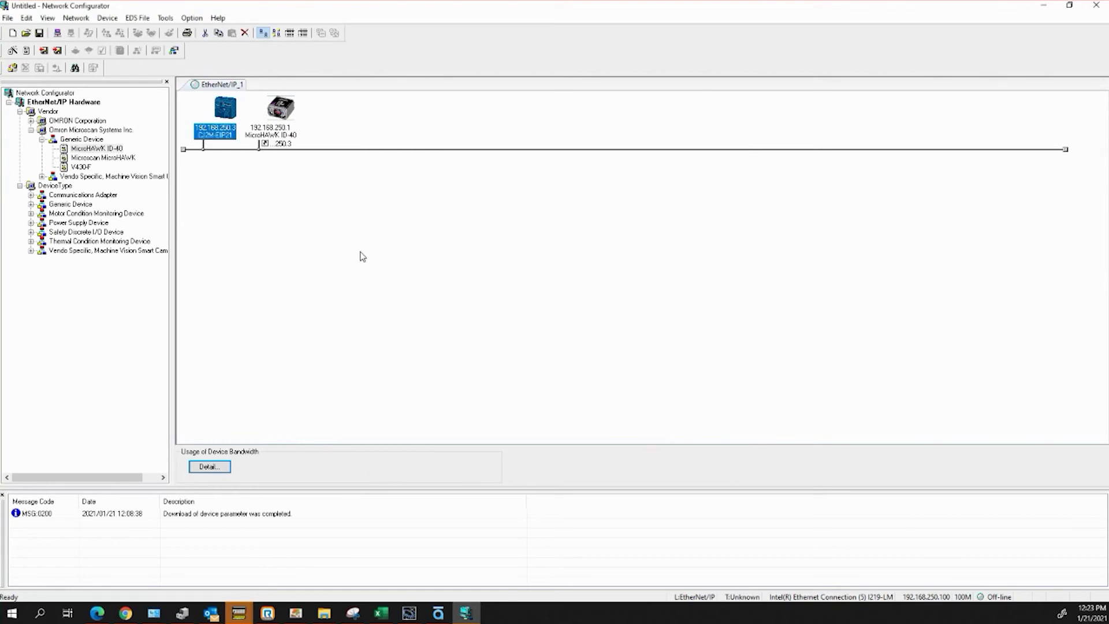
Step: Go online through the Intel(R) Ethernet Connection (5) I219-LM interface and port TCP:2, using the existing network EtherNet/IP_1
click(76, 20)
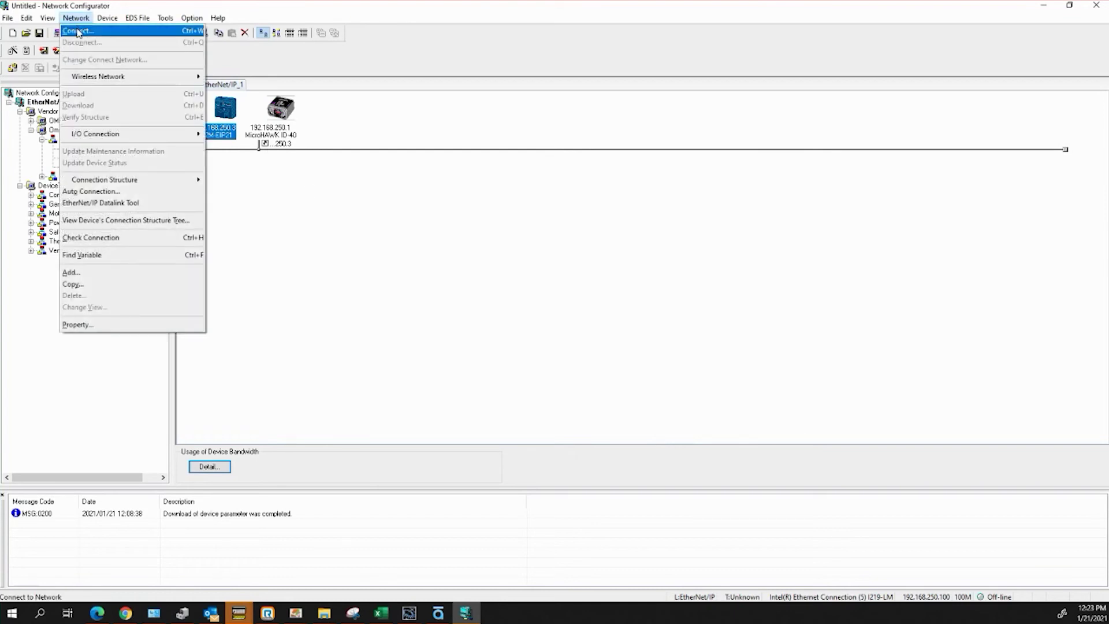
click(78, 32)
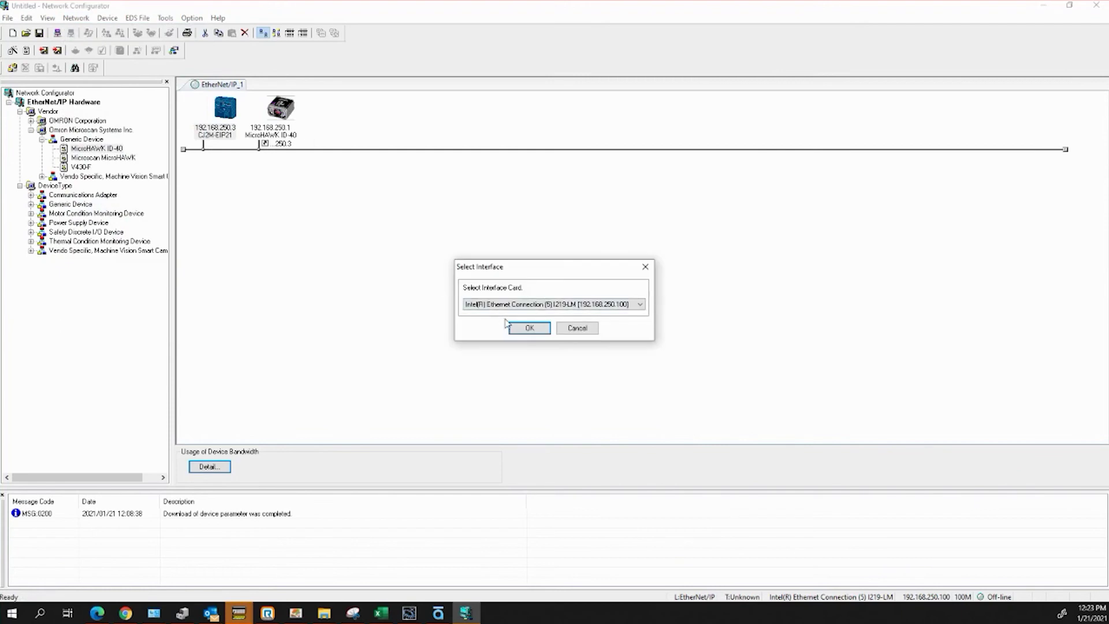
click(529, 329)
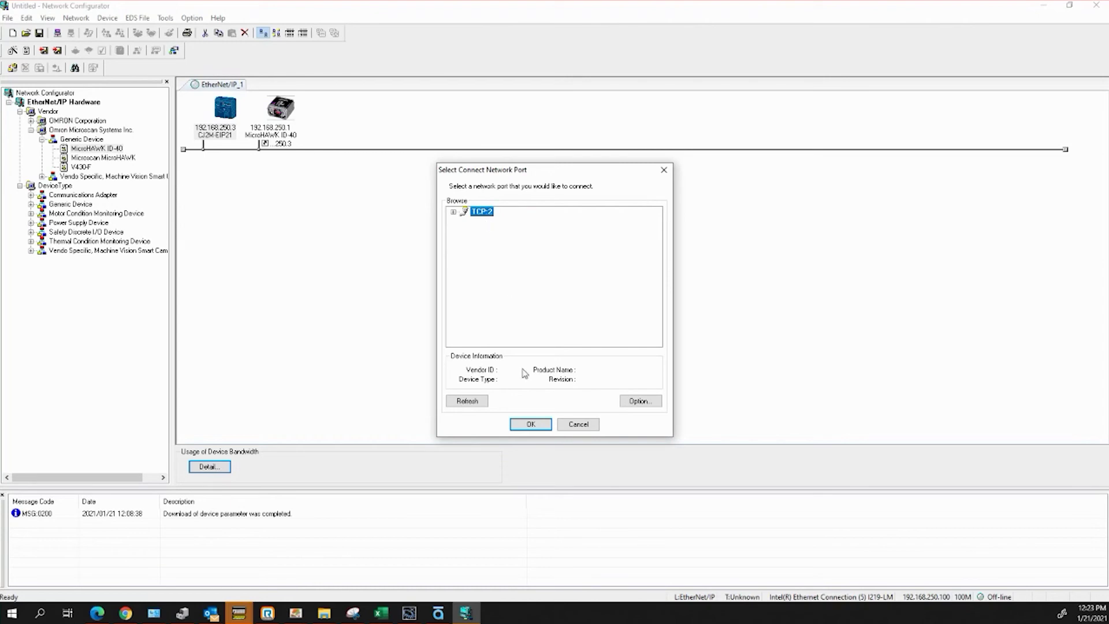
click(532, 425)
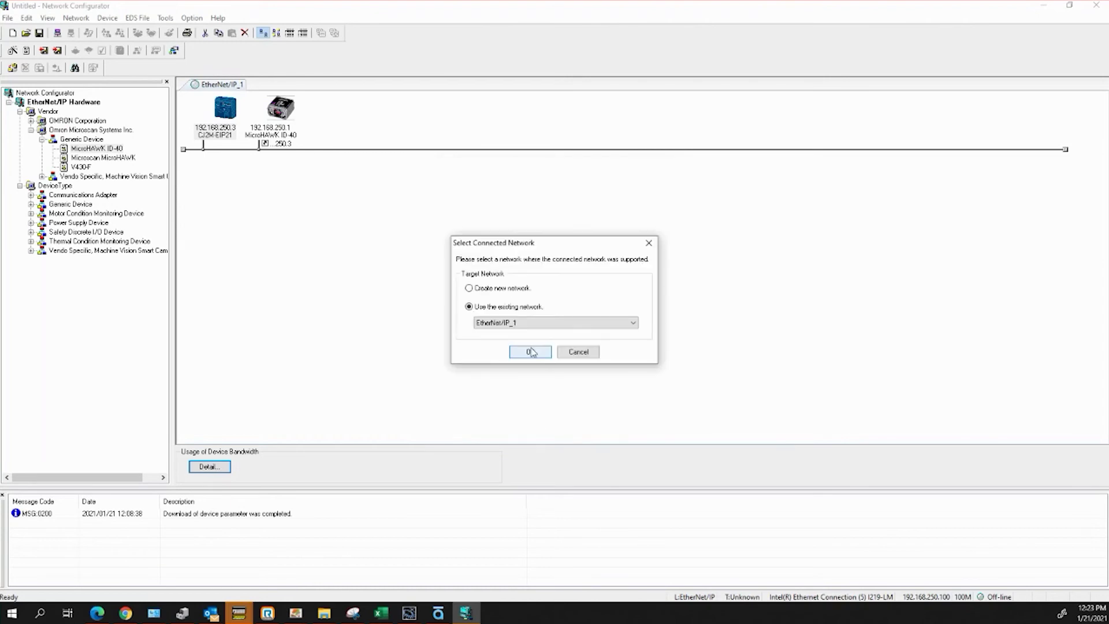
click(530, 352)
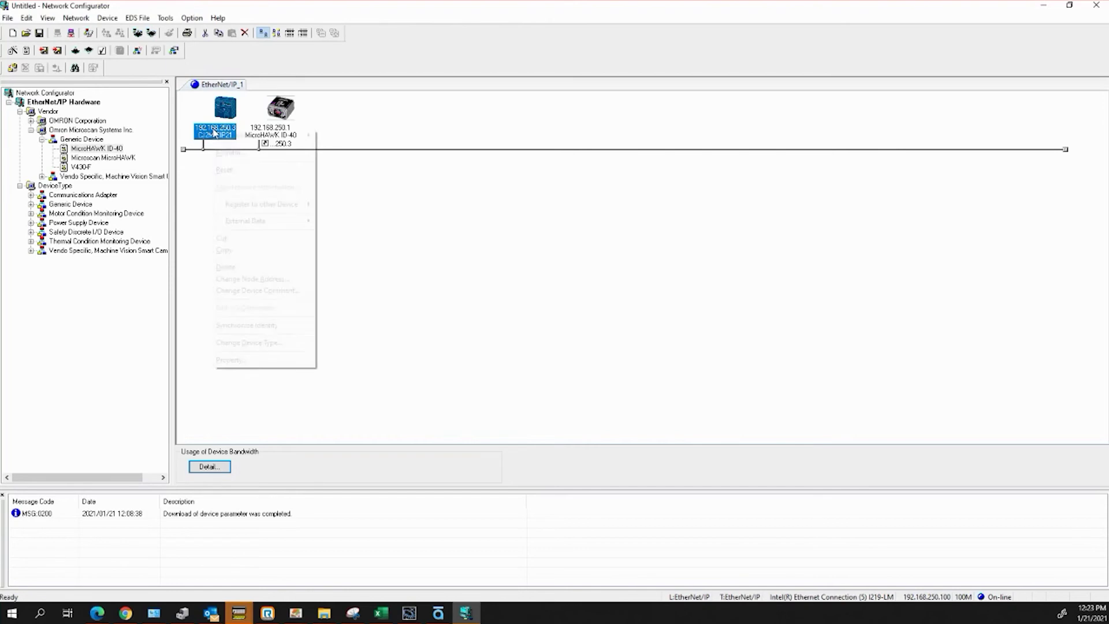
Step: Download the device parameters to the CJ2M-EIP21 after changing it to Program mode, and return the controller to its previous mode
right_click(213, 133)
mouse_move(246, 135)
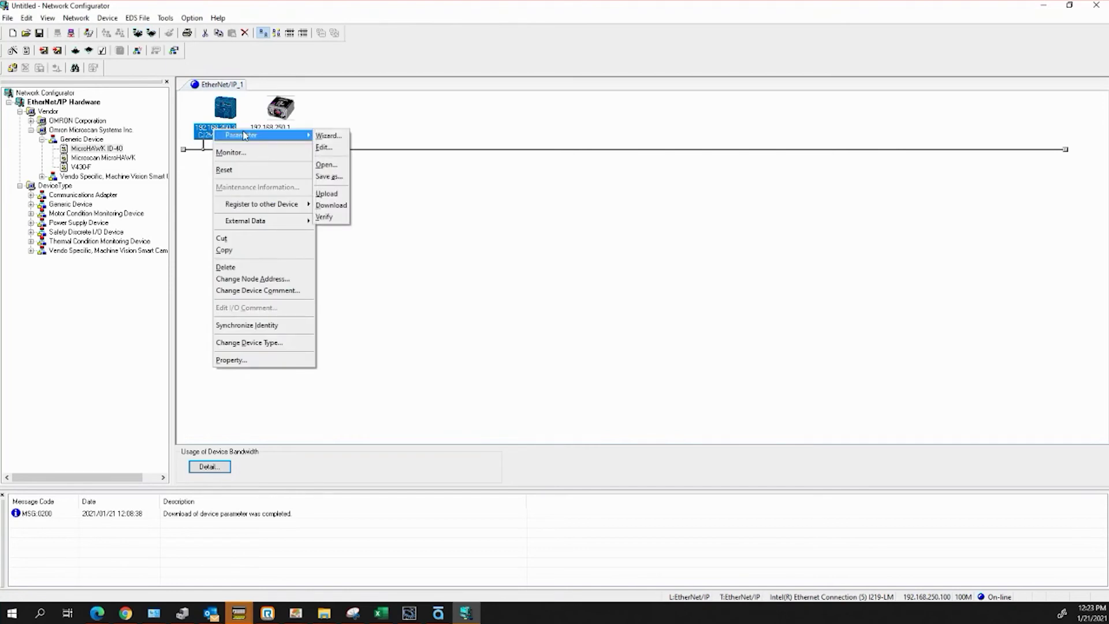
click(346, 210)
click(595, 331)
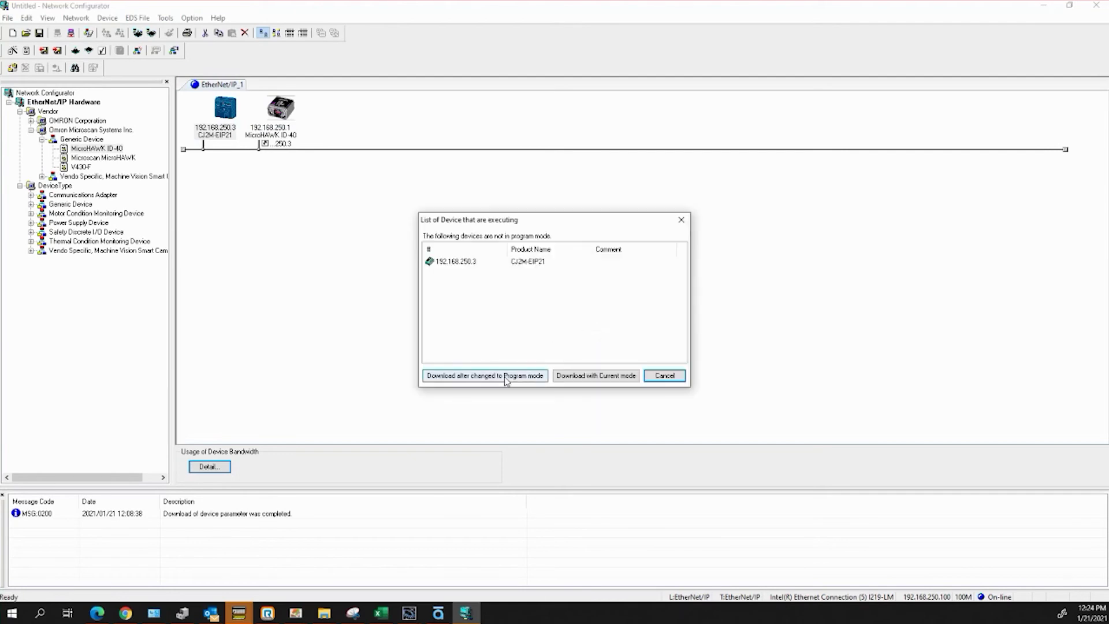
click(477, 376)
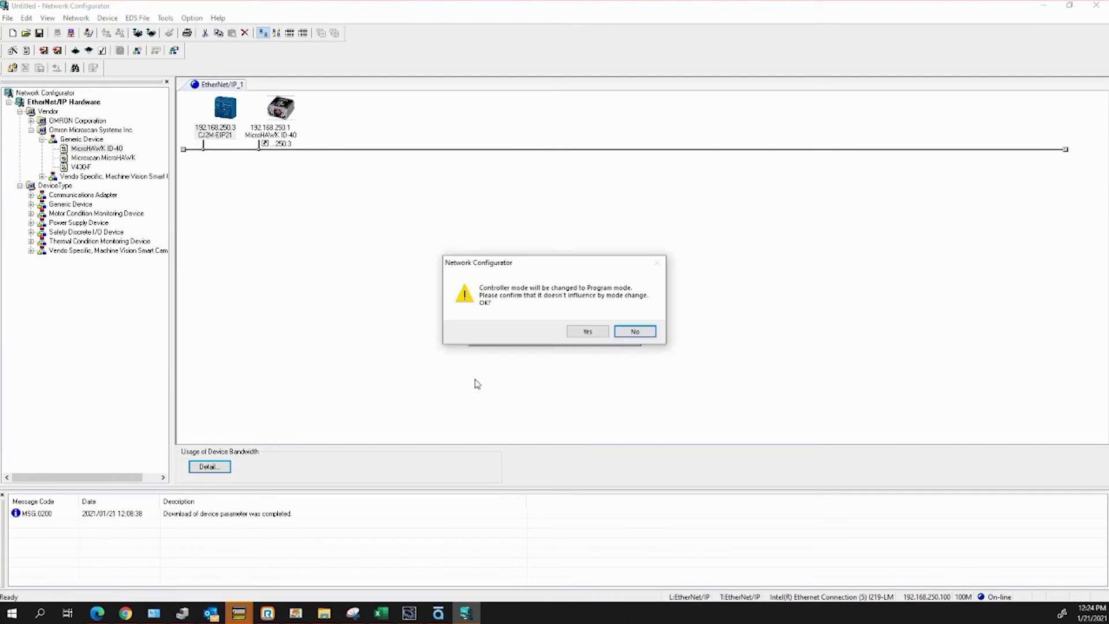
click(598, 334)
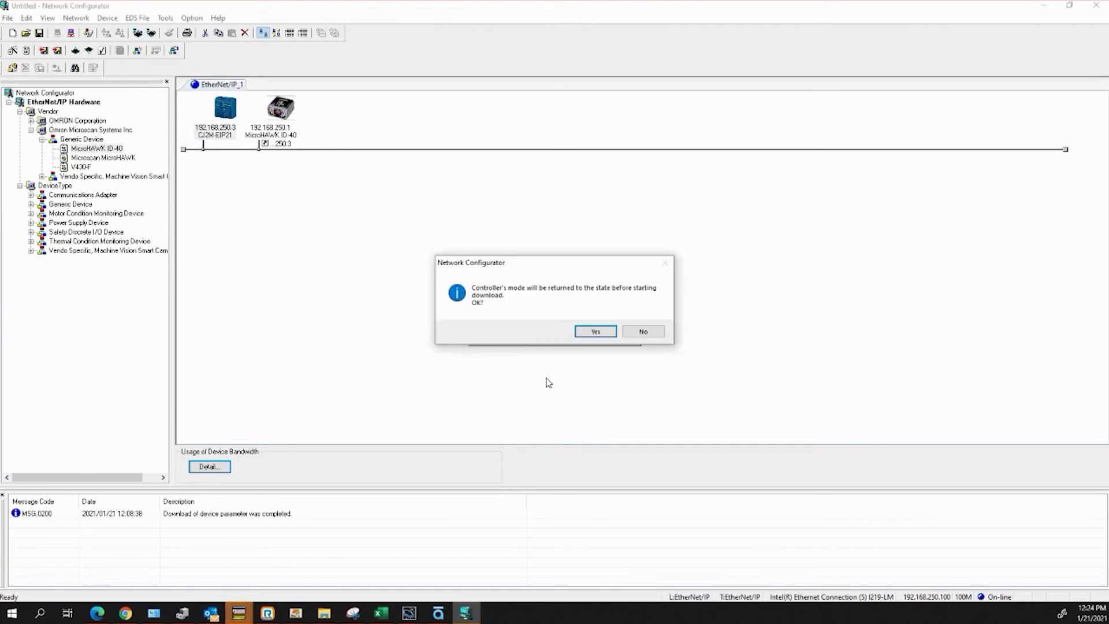
click(593, 333)
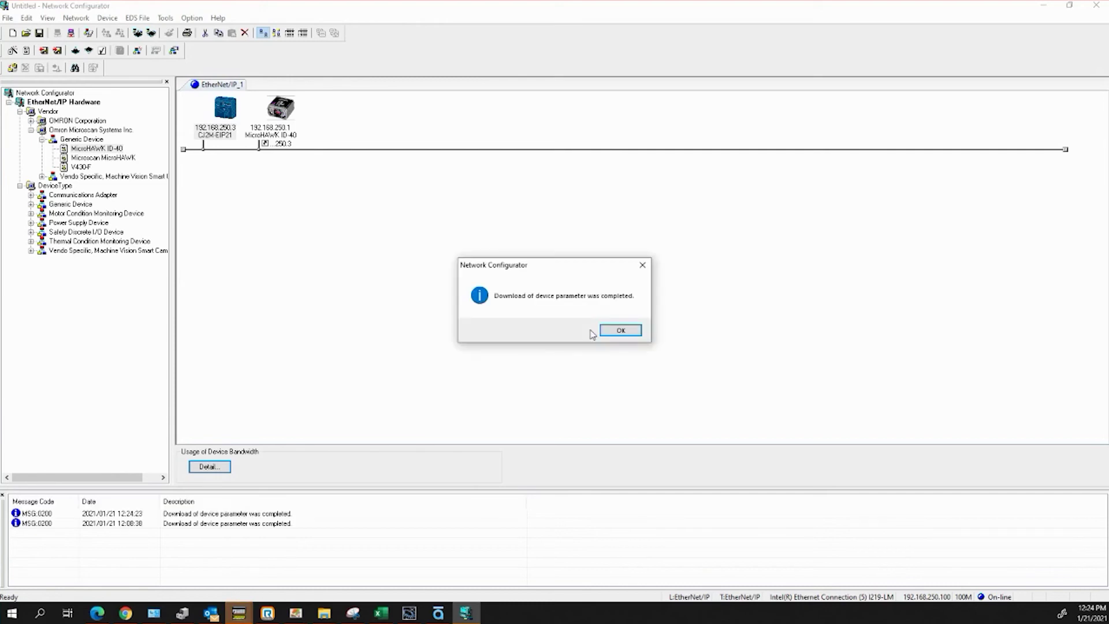
click(623, 333)
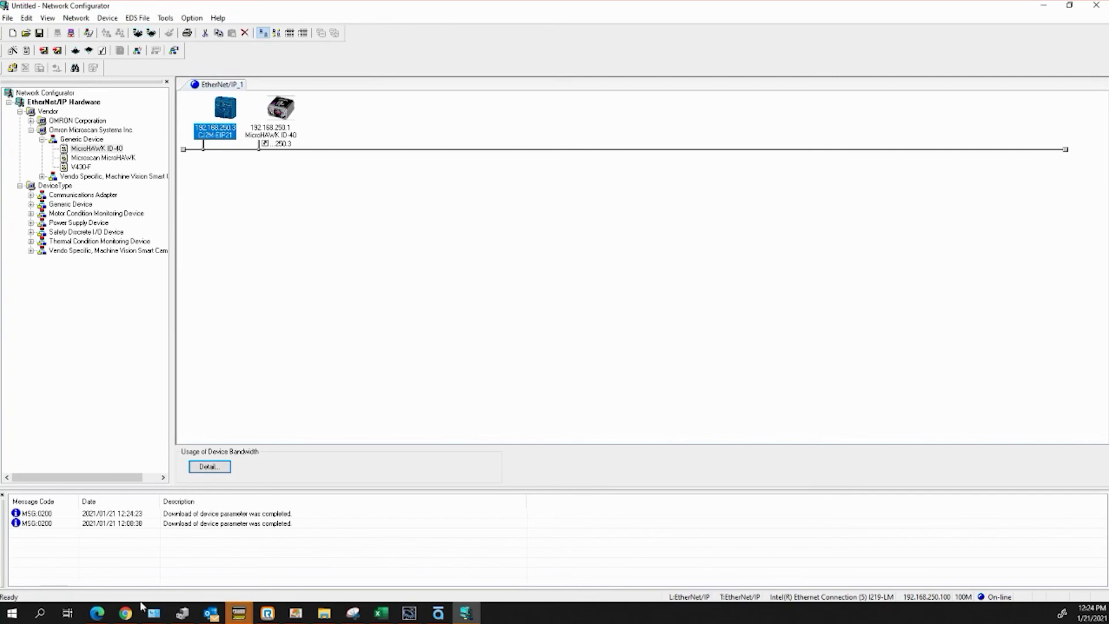
Step: Switch to the reader's WebLink page and the PLC Memory window, and restart monitoring of the D area without saving changes to PLC memory
click(97, 613)
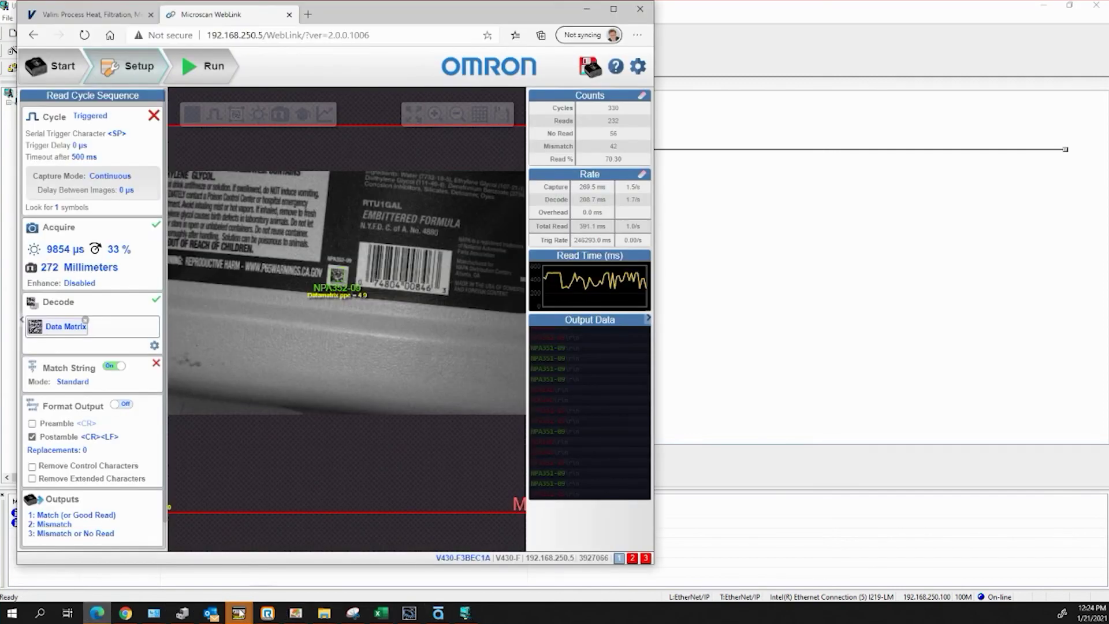
mouse_move(240, 615)
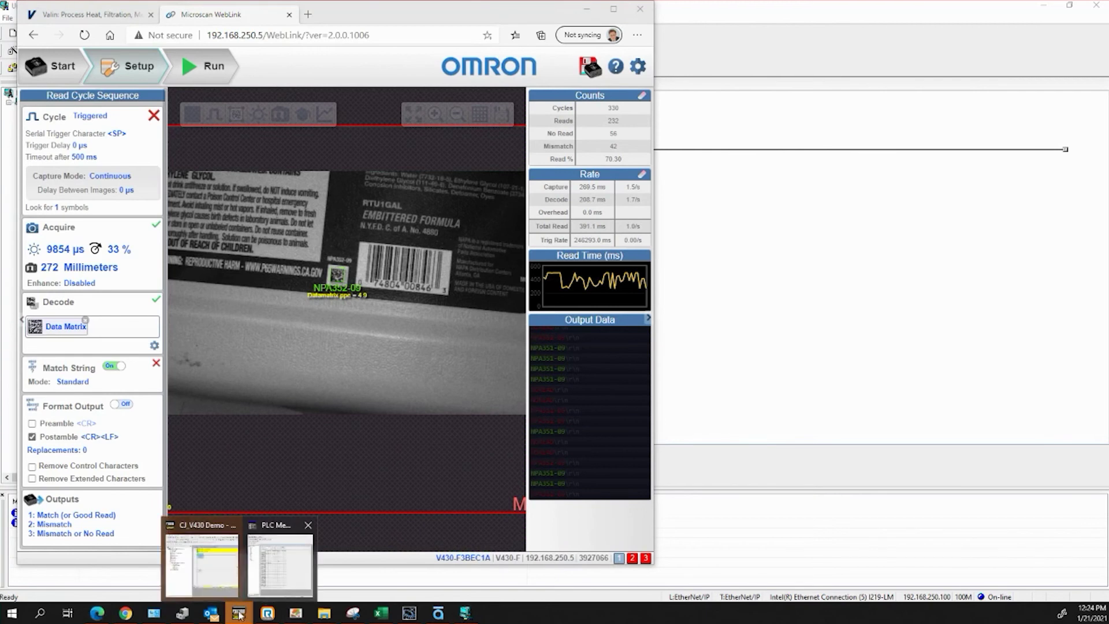
click(278, 581)
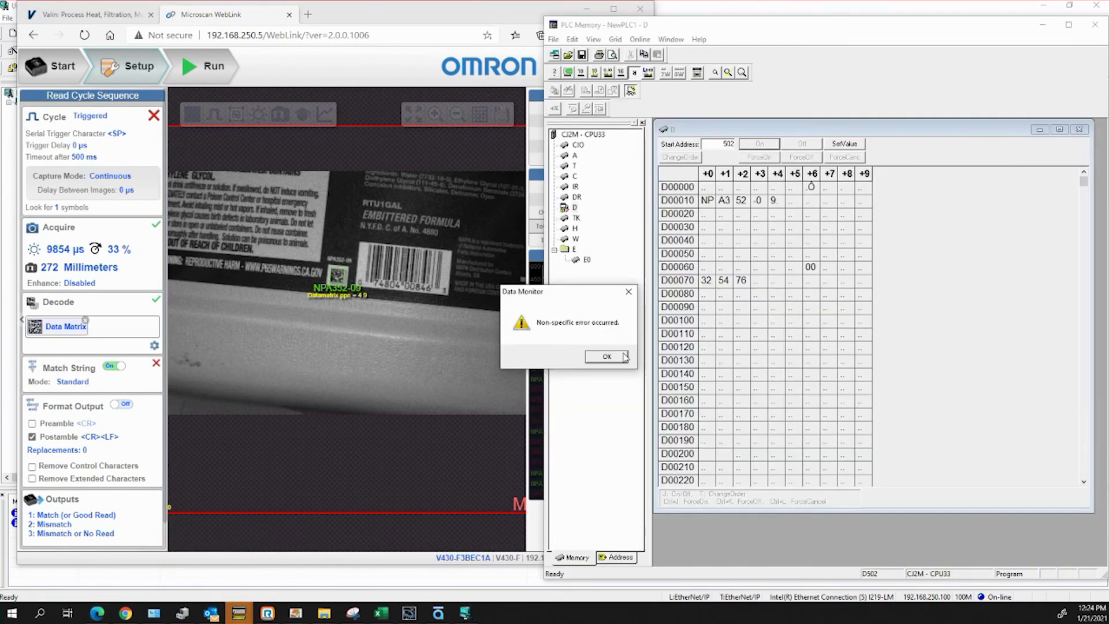
click(607, 357)
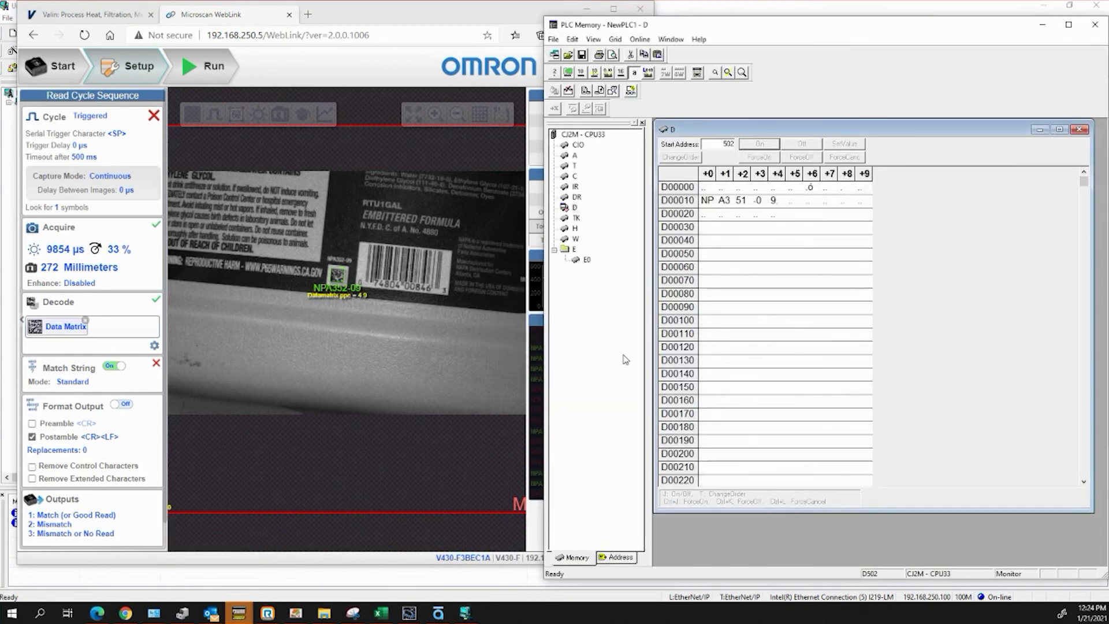
click(632, 91)
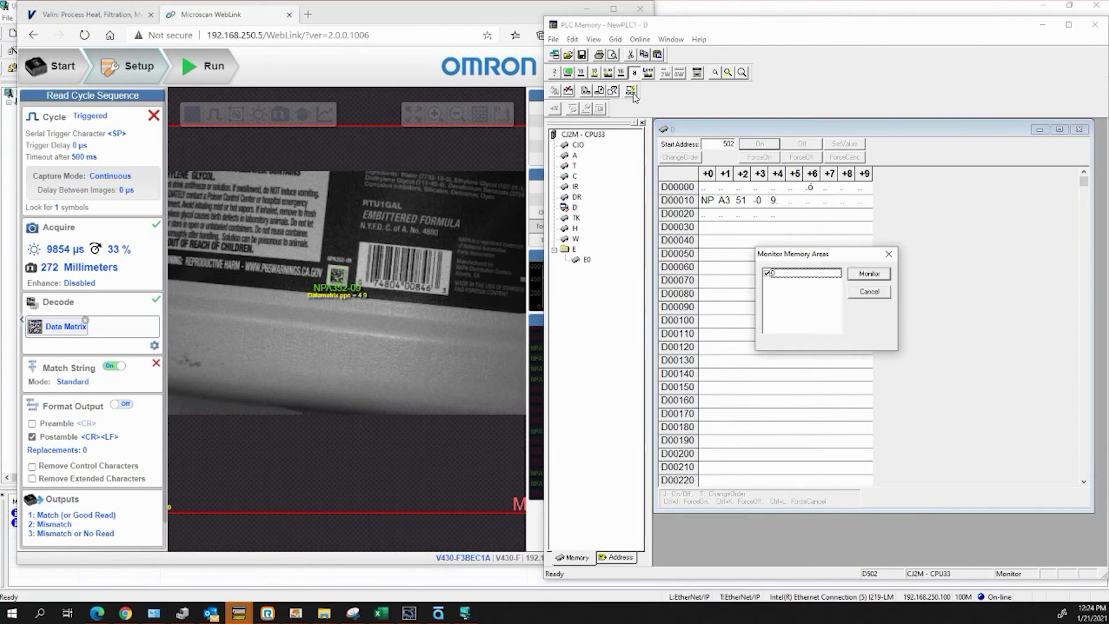
click(874, 275)
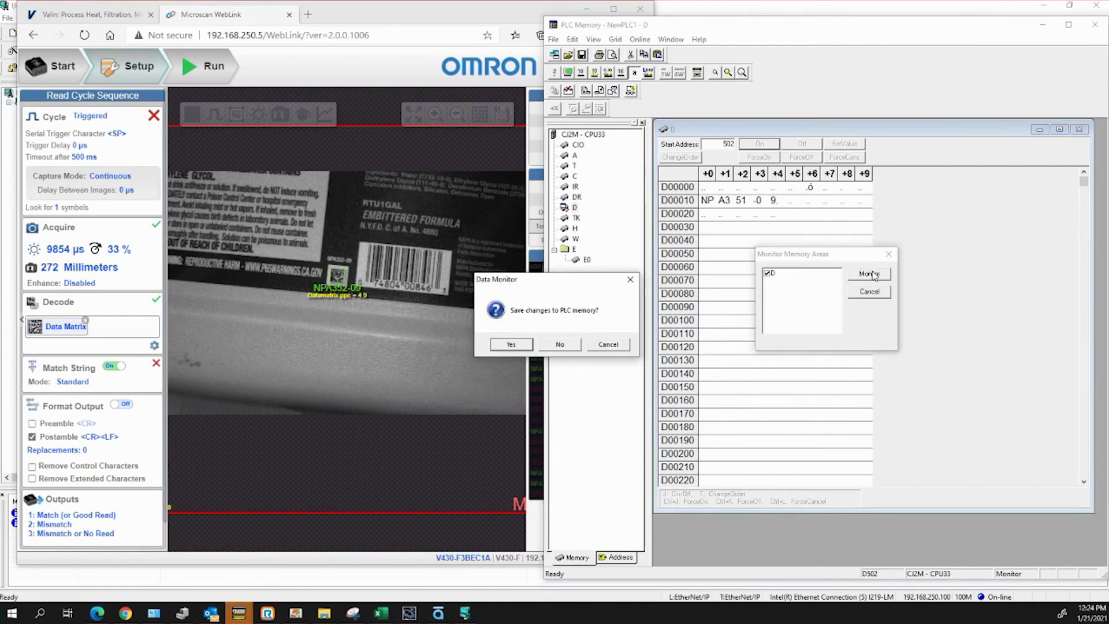
click(570, 346)
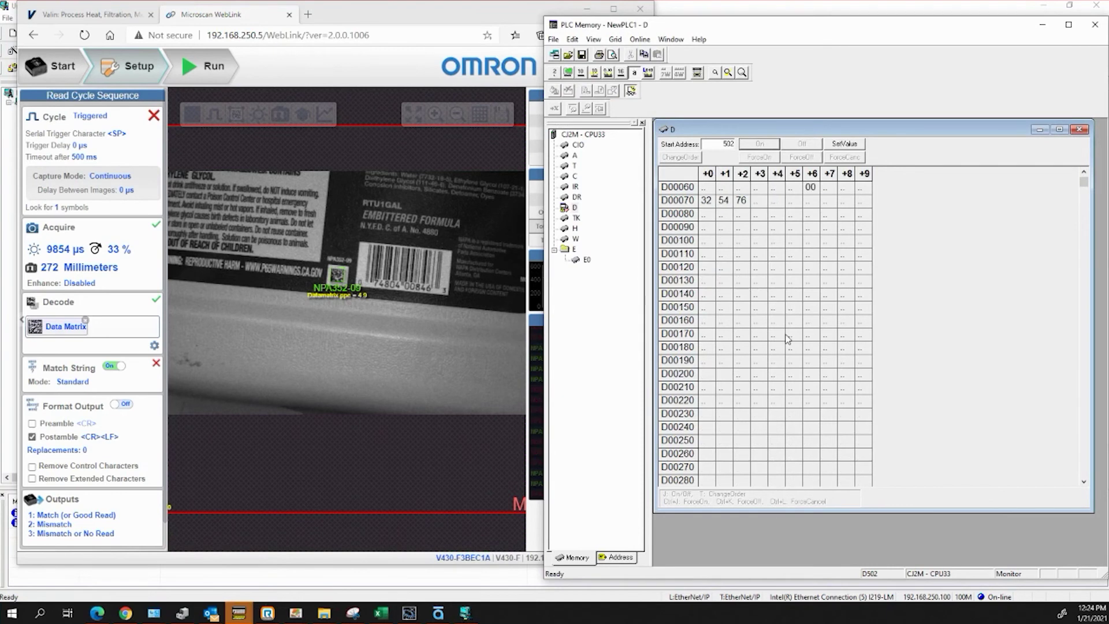
Step: Display the D area in binary and toggle bit 0 of D00502 off and back on
click(550, 72)
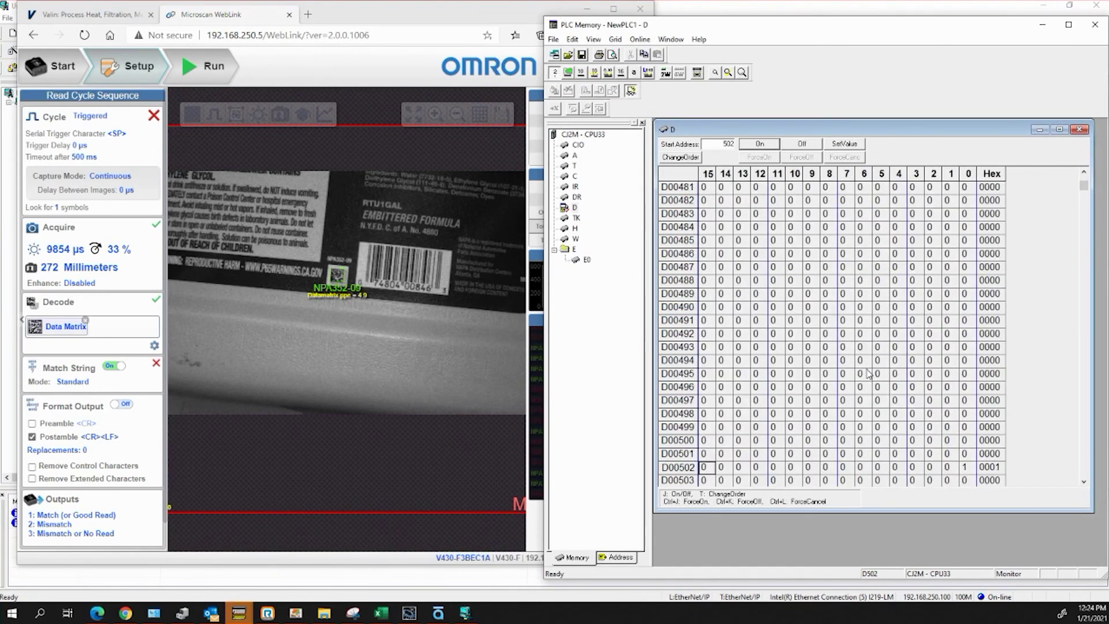
click(968, 470)
click(801, 145)
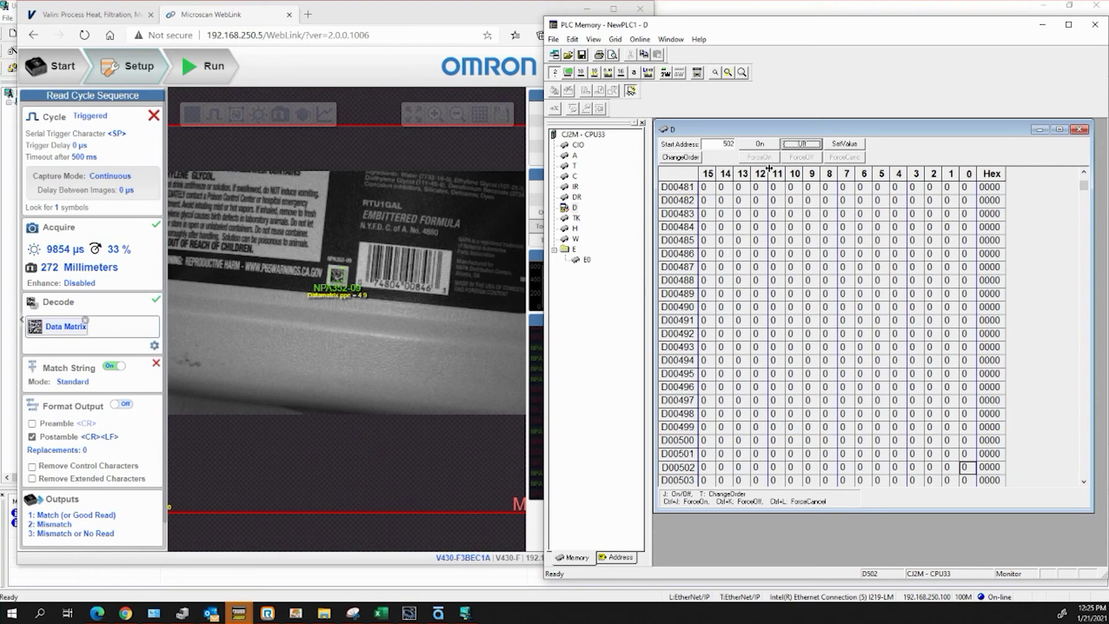
click(763, 145)
Step: Switch to Network Configurator and change the MicroHAWK ID-40's node address to 192.168.250.5
click(468, 616)
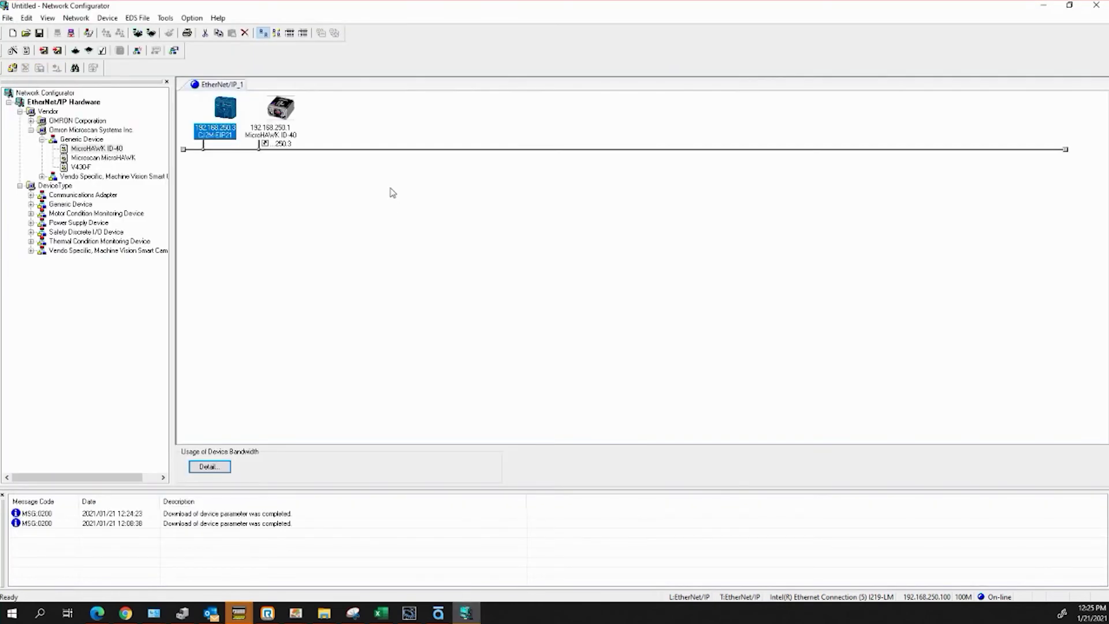
click(269, 133)
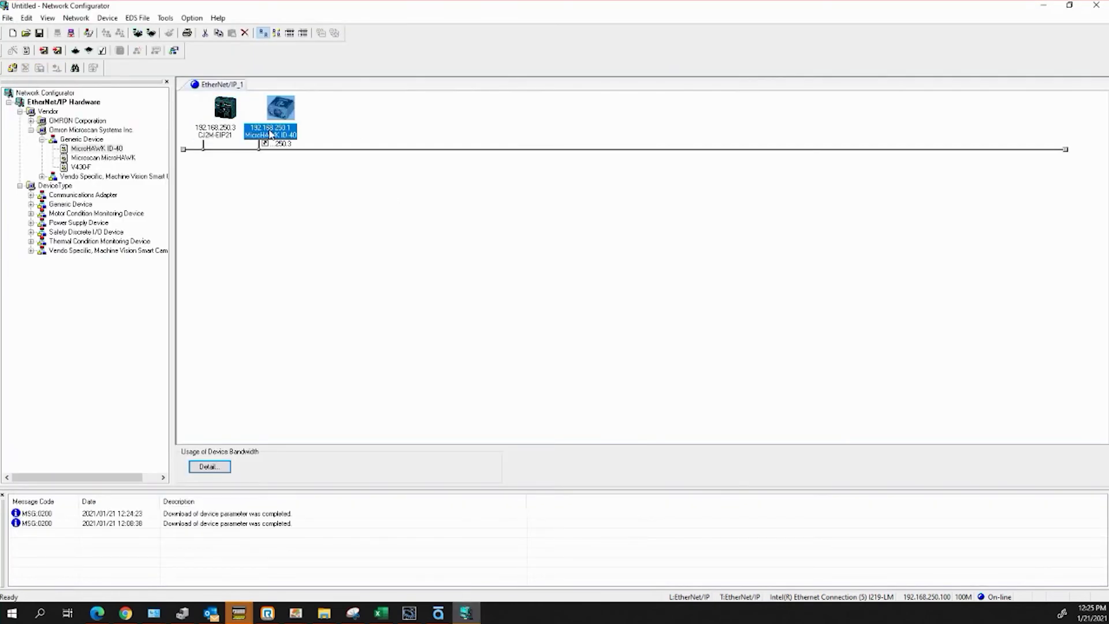
right_click(270, 133)
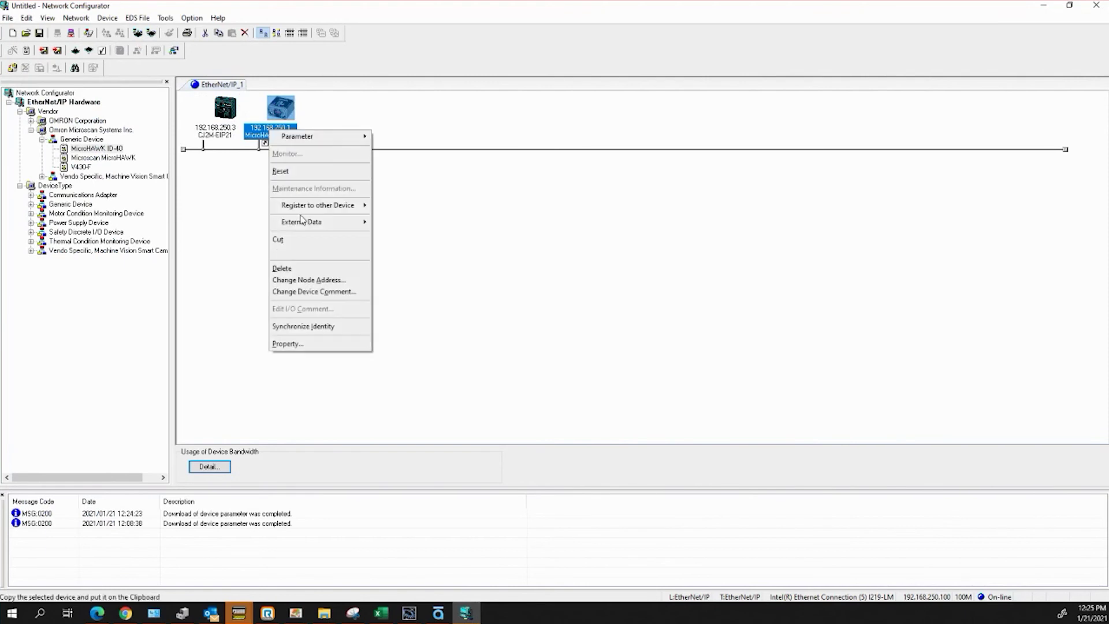
click(307, 280)
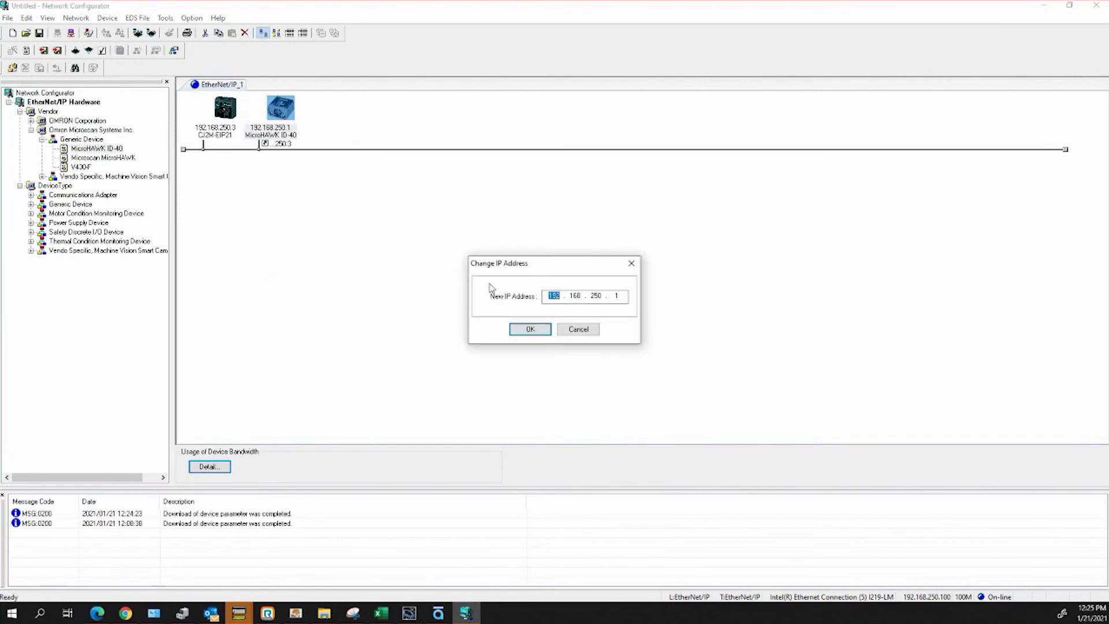
double_click(617, 296)
click(530, 330)
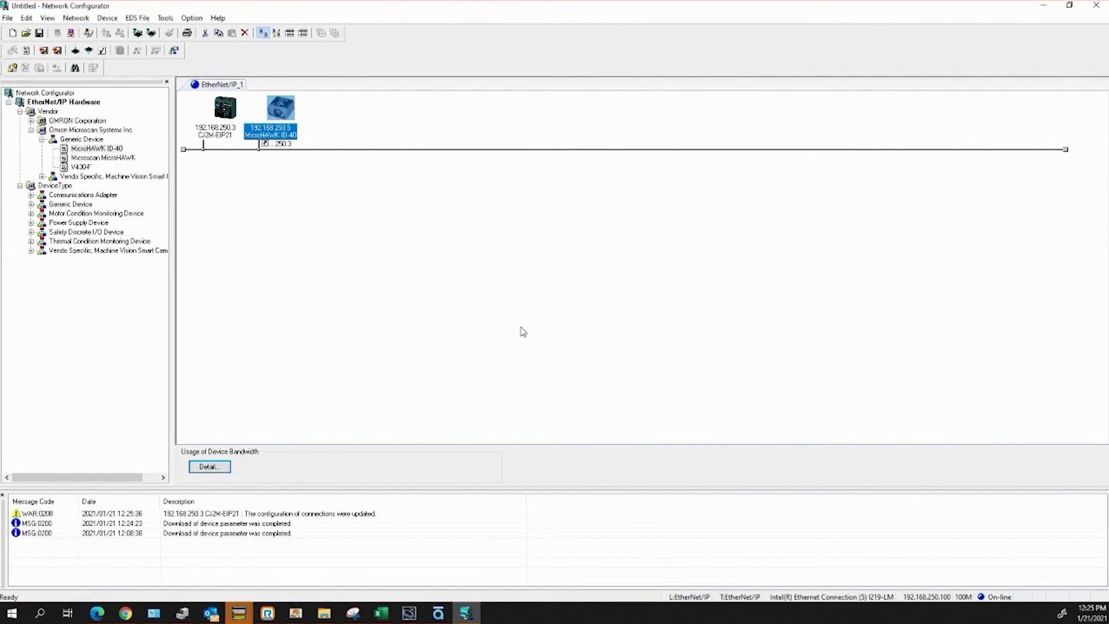
Step: Download the updated connection parameters to the CJ2M-EIP21 in Program mode and restore the controller's previous mode
click(225, 110)
right_click(224, 122)
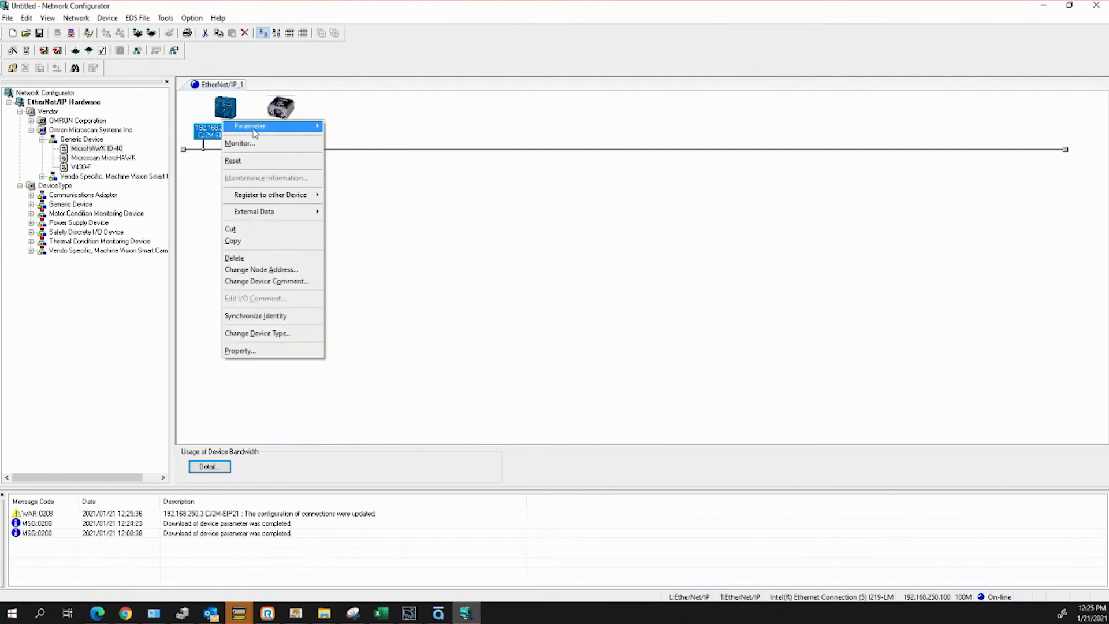
mouse_move(254, 126)
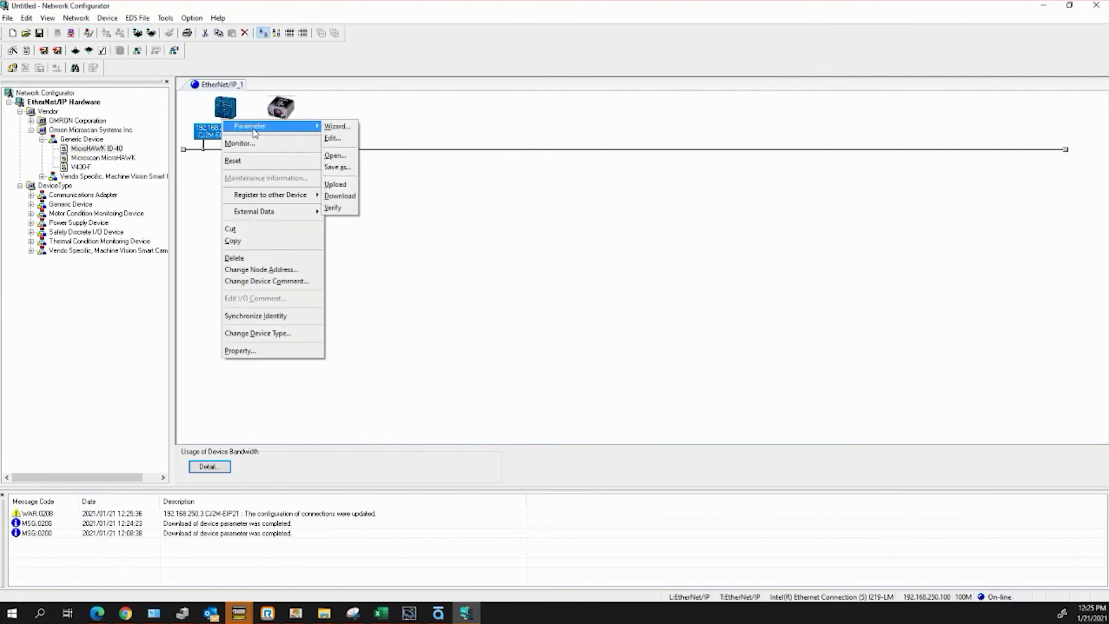
click(335, 197)
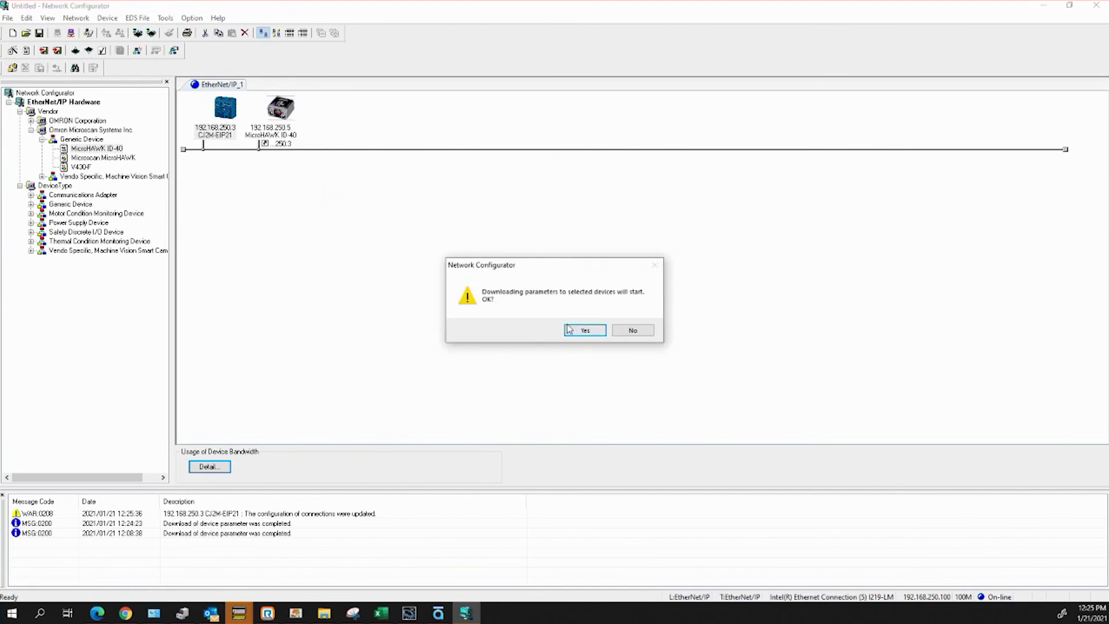
click(585, 330)
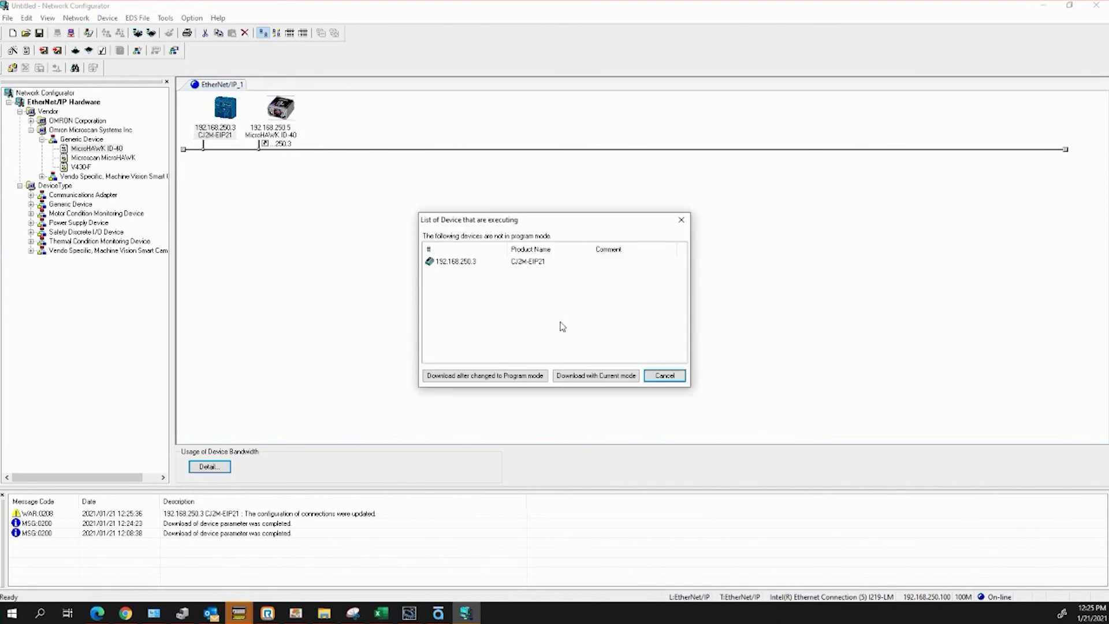
click(514, 378)
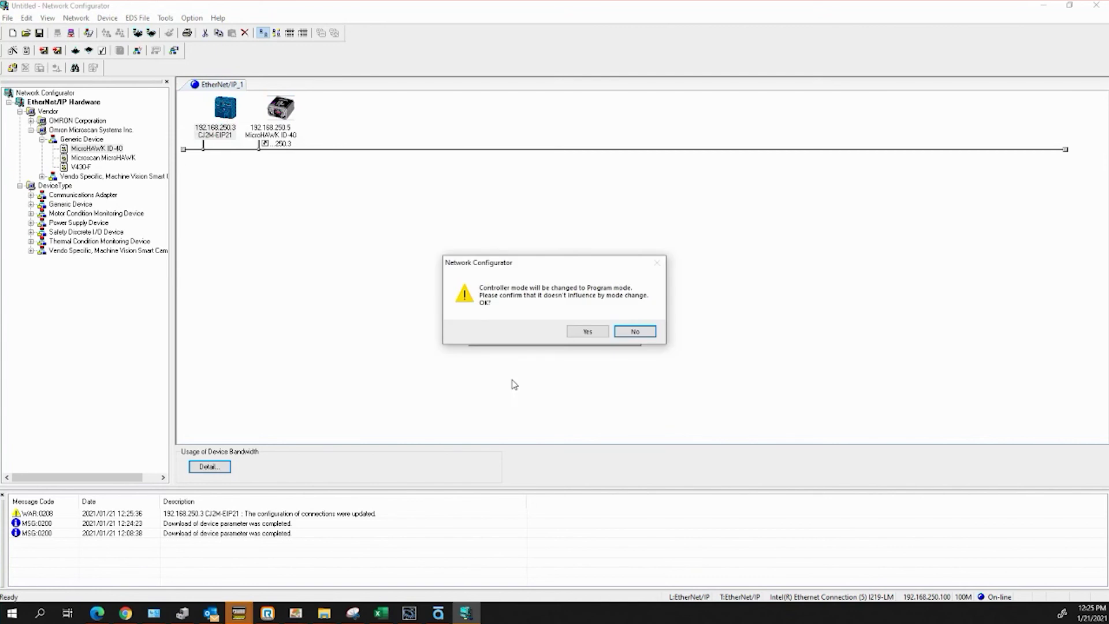
click(586, 331)
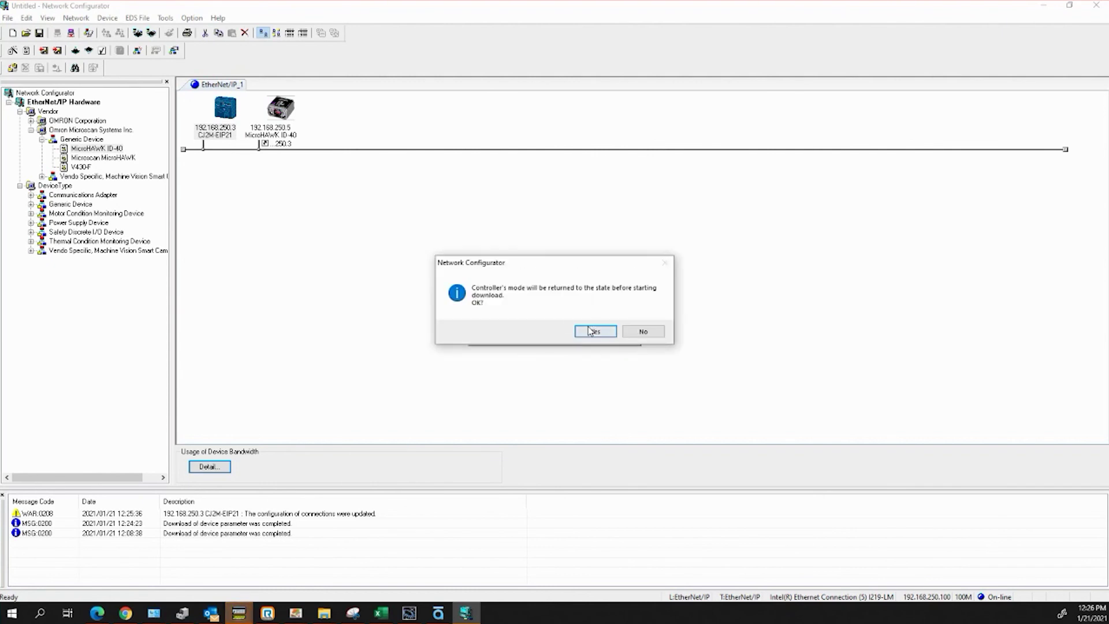
click(596, 333)
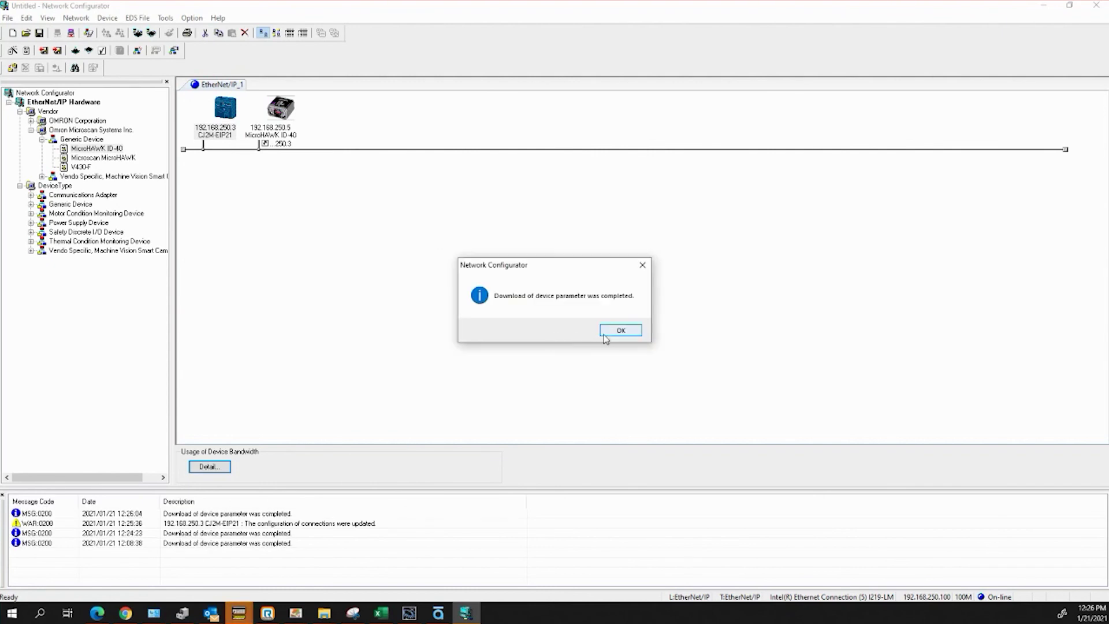
click(611, 331)
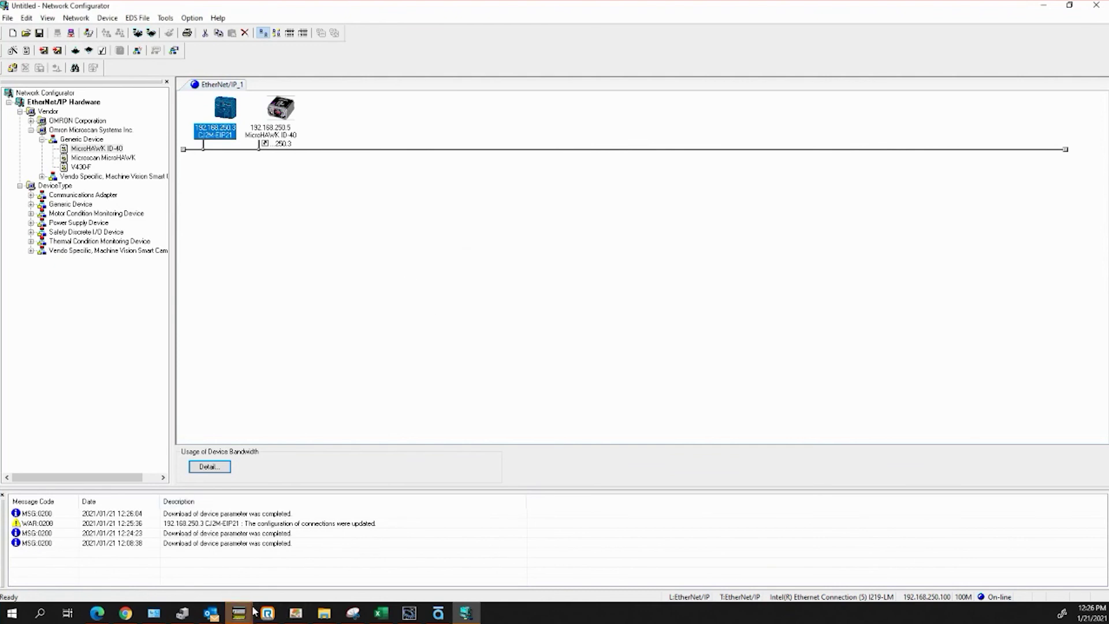
Step: Switch to the reader's WebLink page with the PLC Memory window beside it, and dismiss the Data Monitor error
click(125, 614)
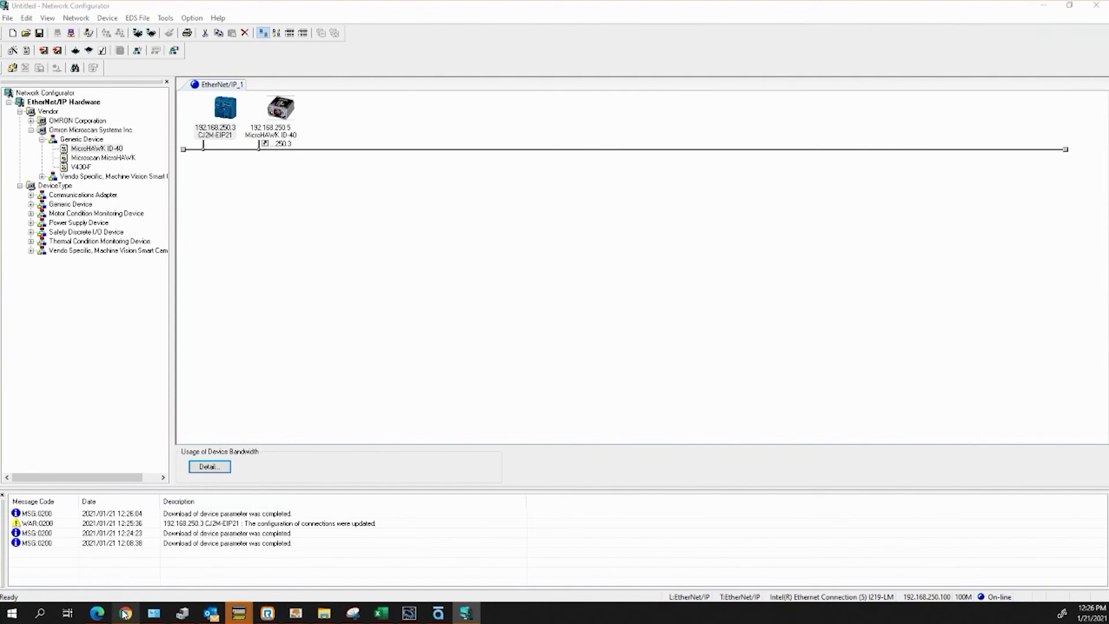
click(94, 612)
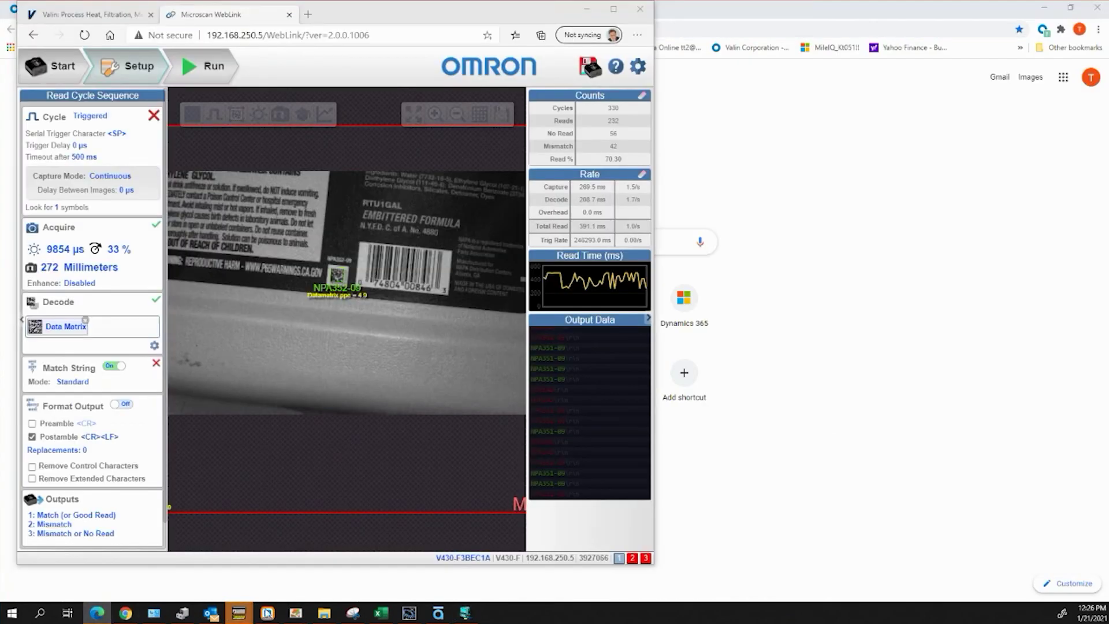
mouse_move(246, 615)
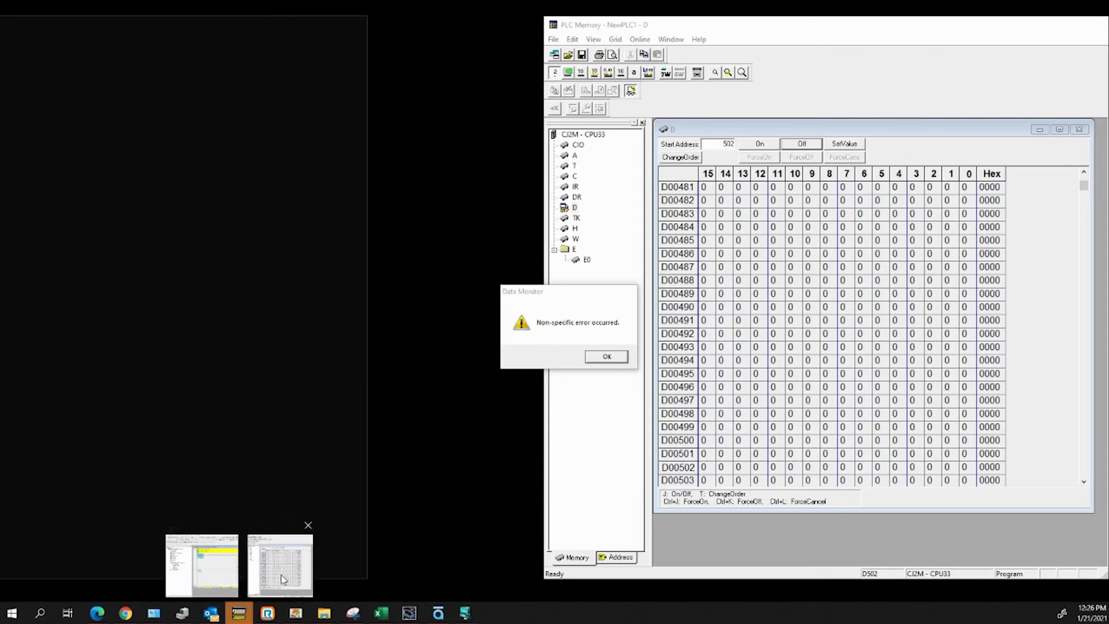
click(283, 574)
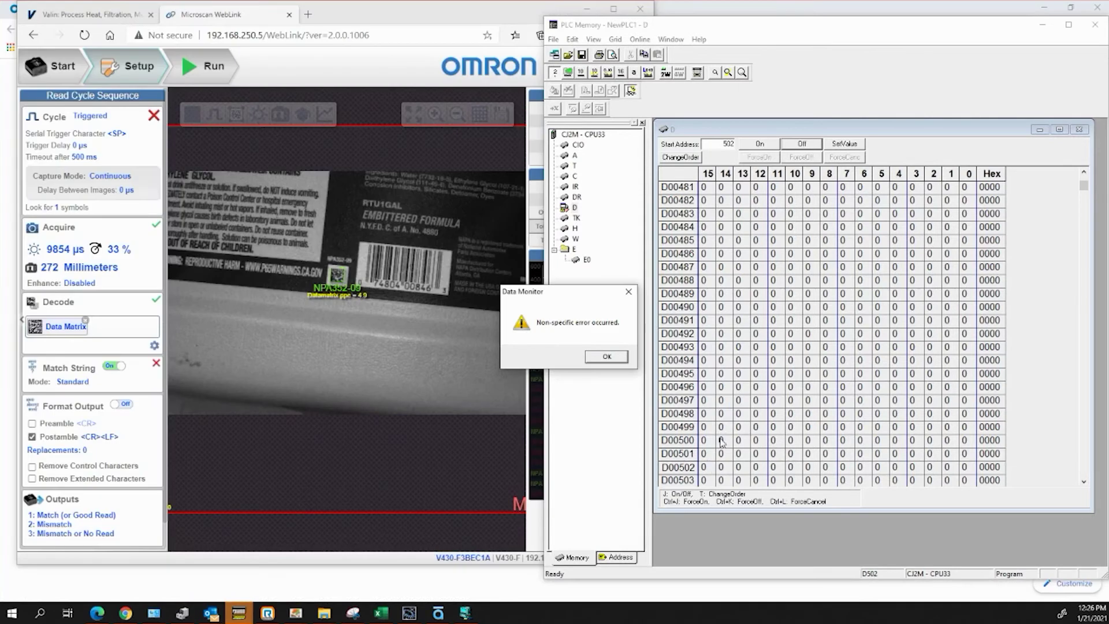
click(607, 356)
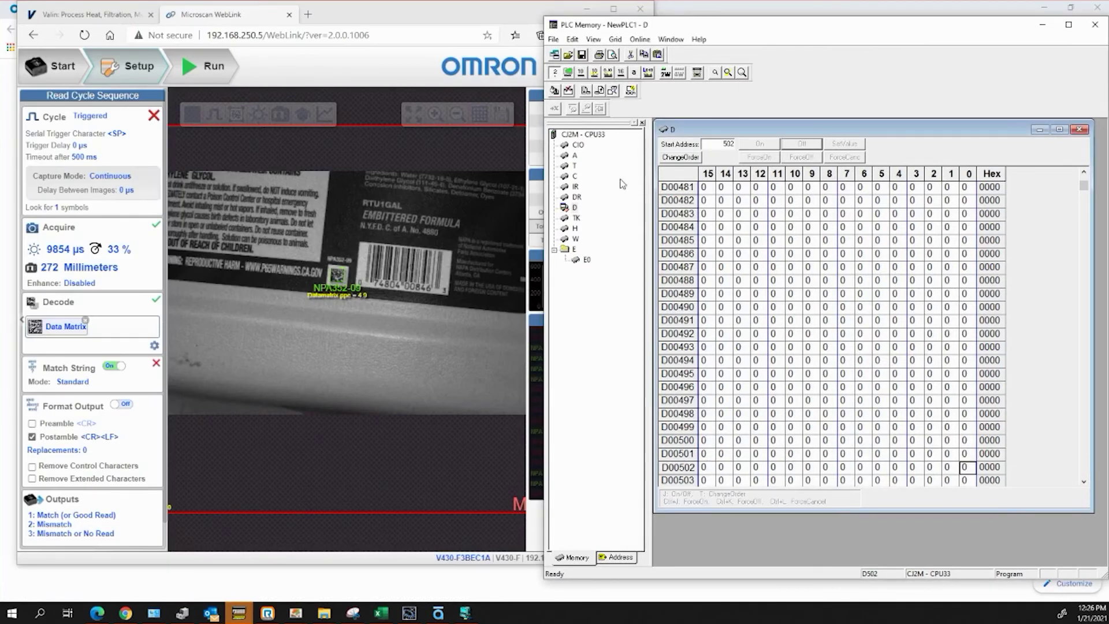
Step: Restart monitoring of the D memory area without saving changes to PLC memory
click(631, 91)
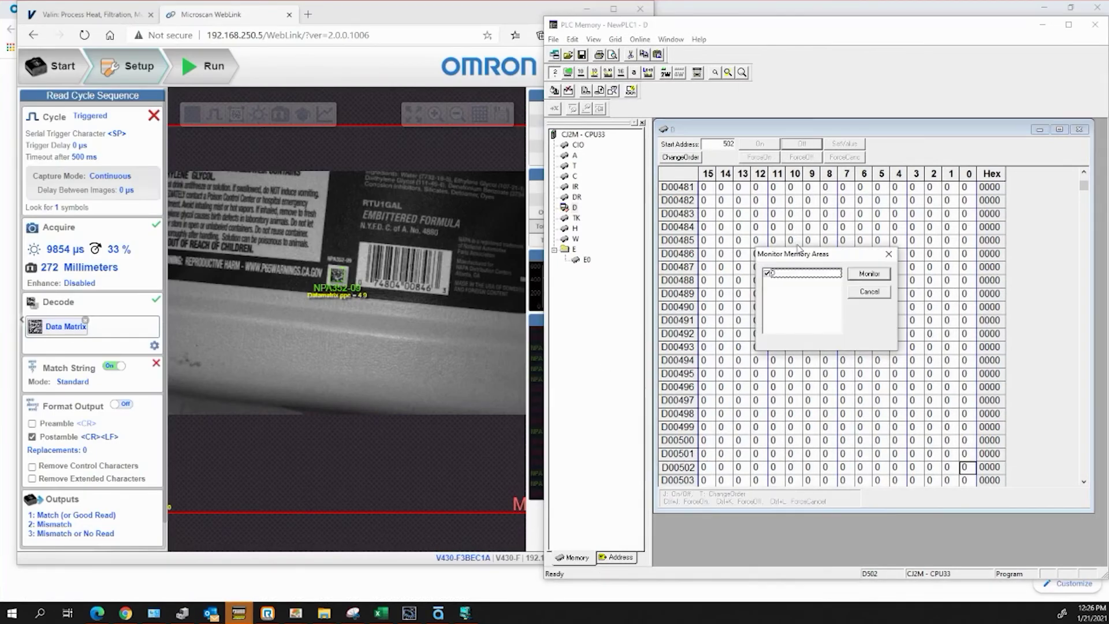
click(870, 274)
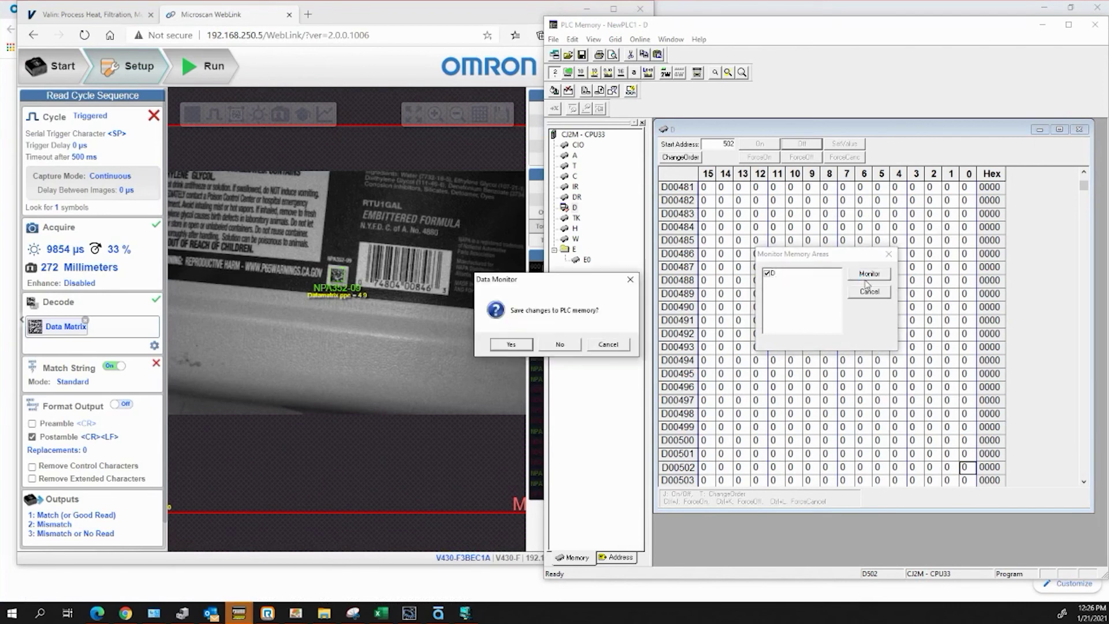
click(575, 345)
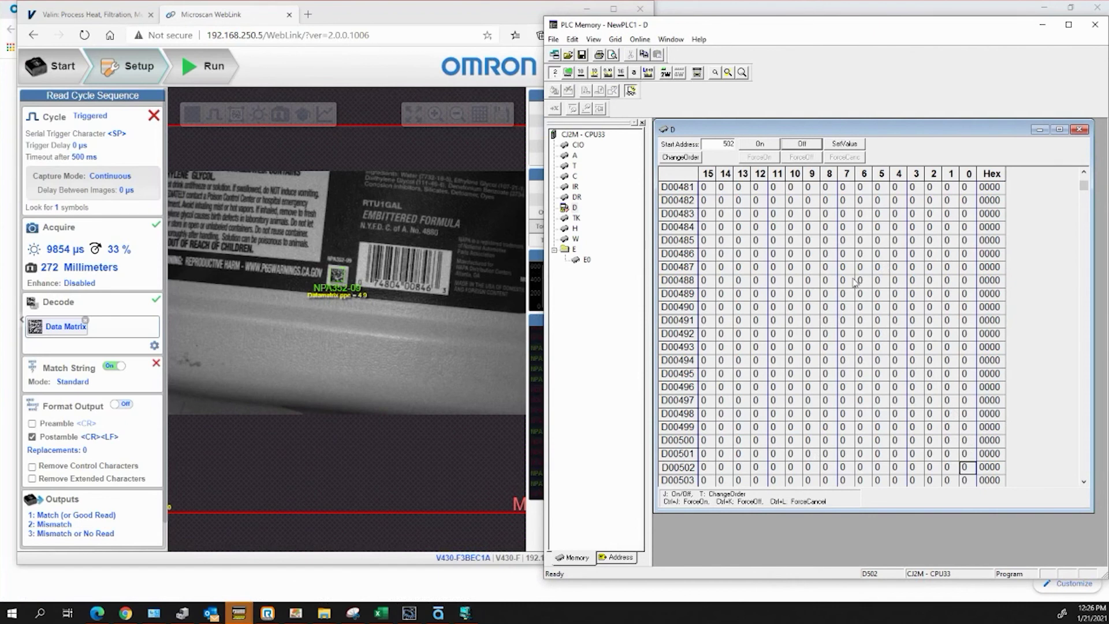
Step: Trigger the reader by turning on bit 0 of D00502, and display the D area as text from D00000
click(763, 146)
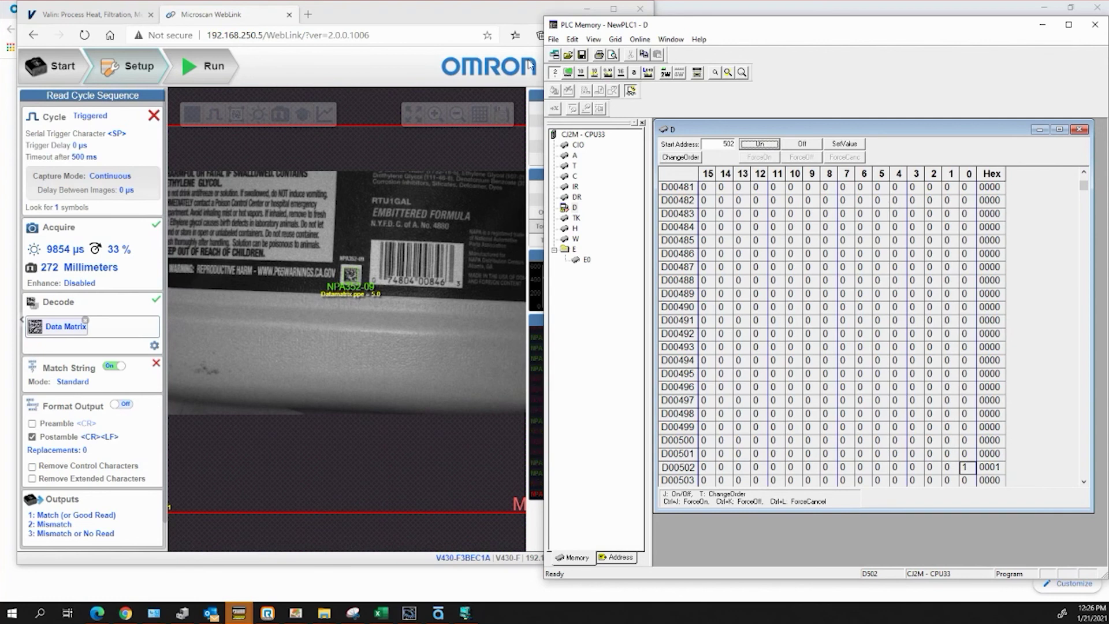
click(561, 76)
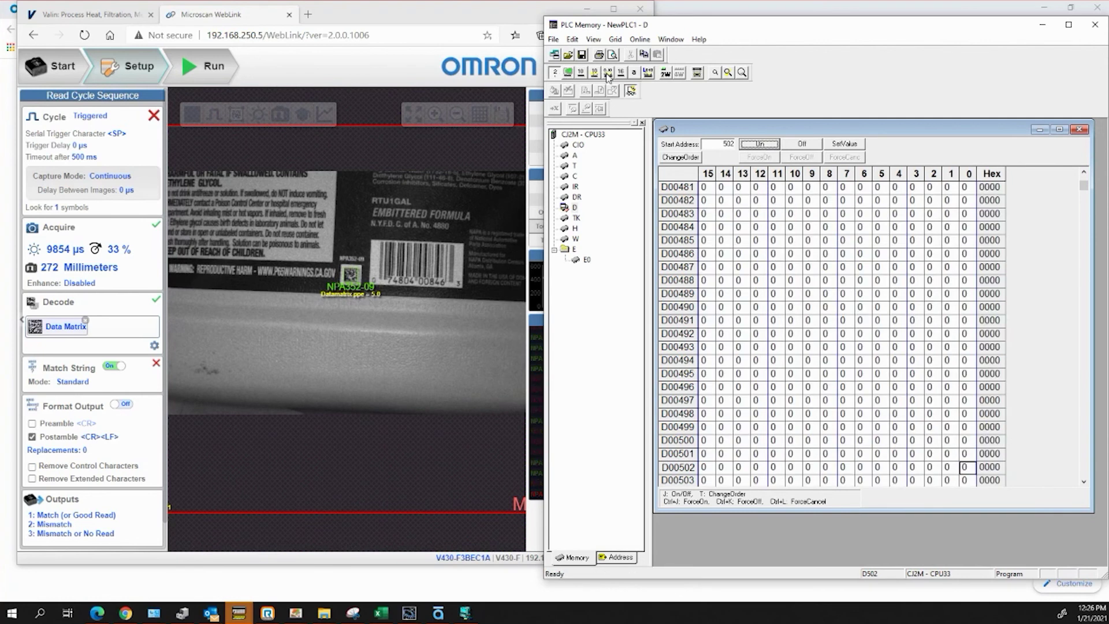
click(633, 74)
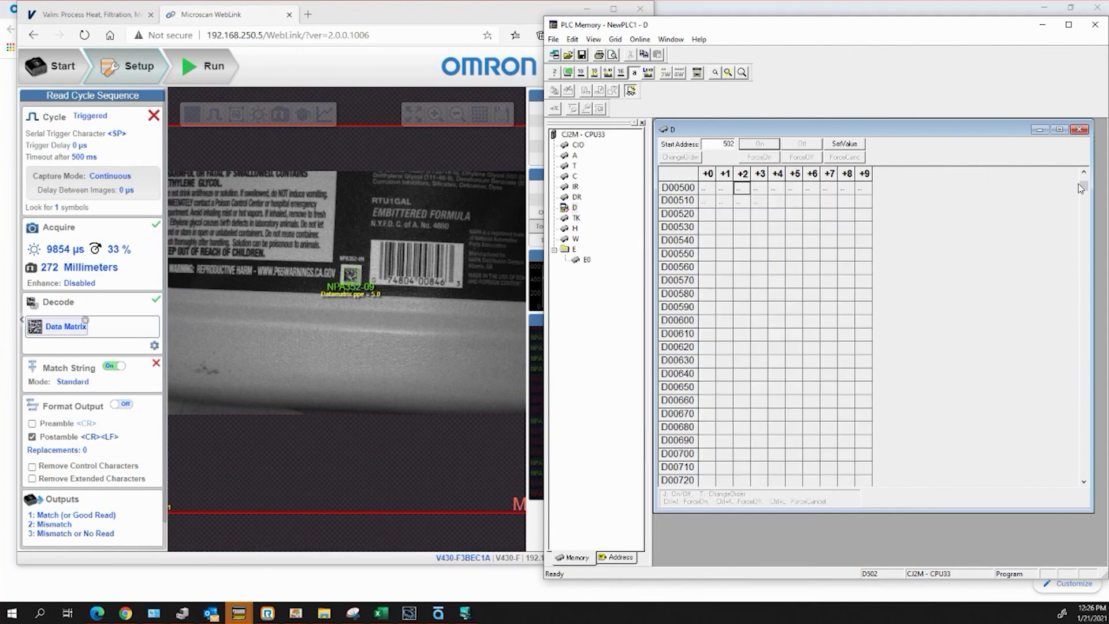
drag(1085, 187, 1085, 177)
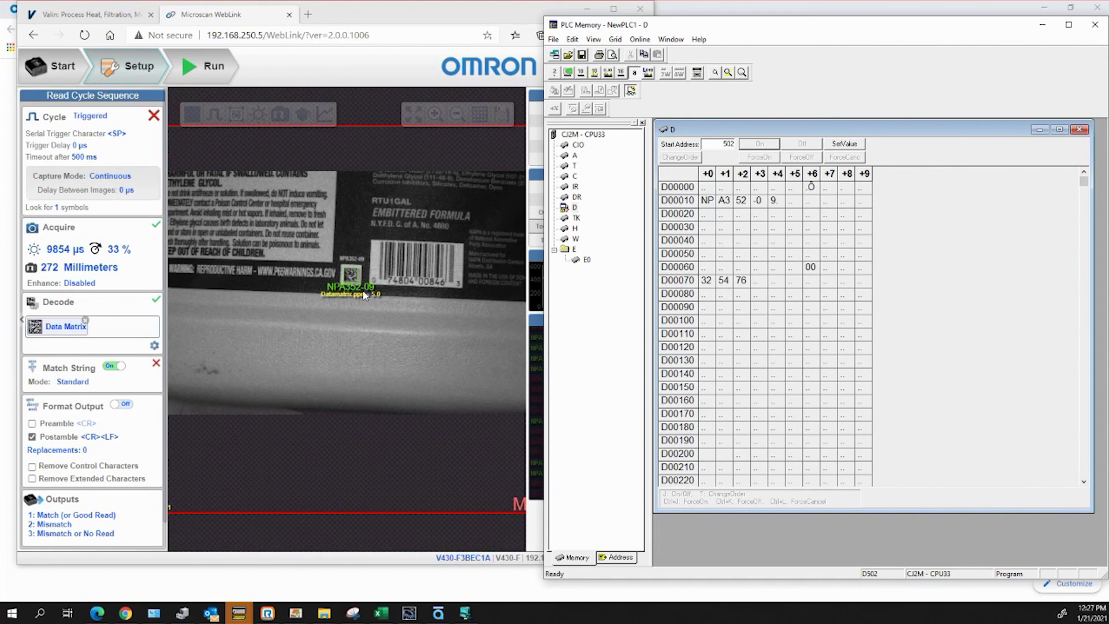
Step: Return the D area to binary display and toggle bit 0 of D00502 off and back on to trigger another read
click(555, 72)
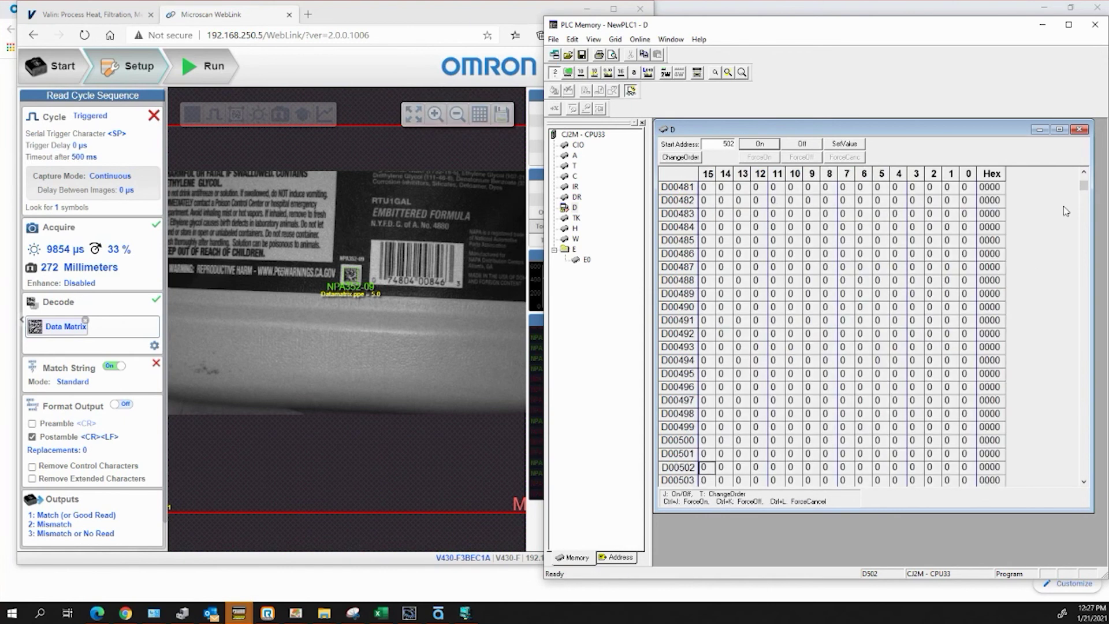
click(967, 470)
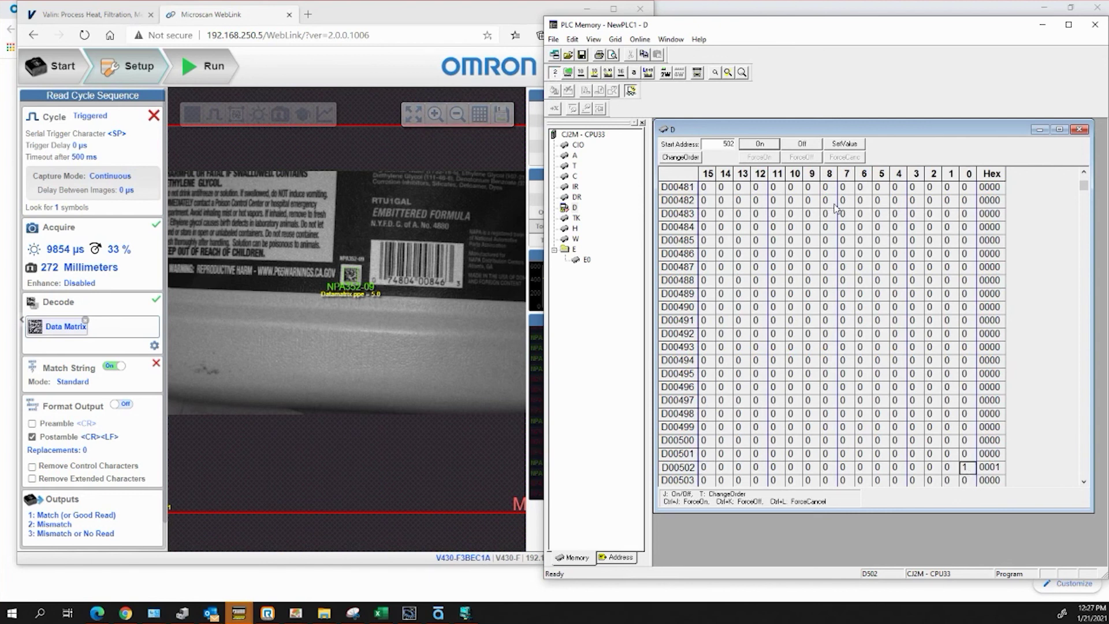
click(801, 144)
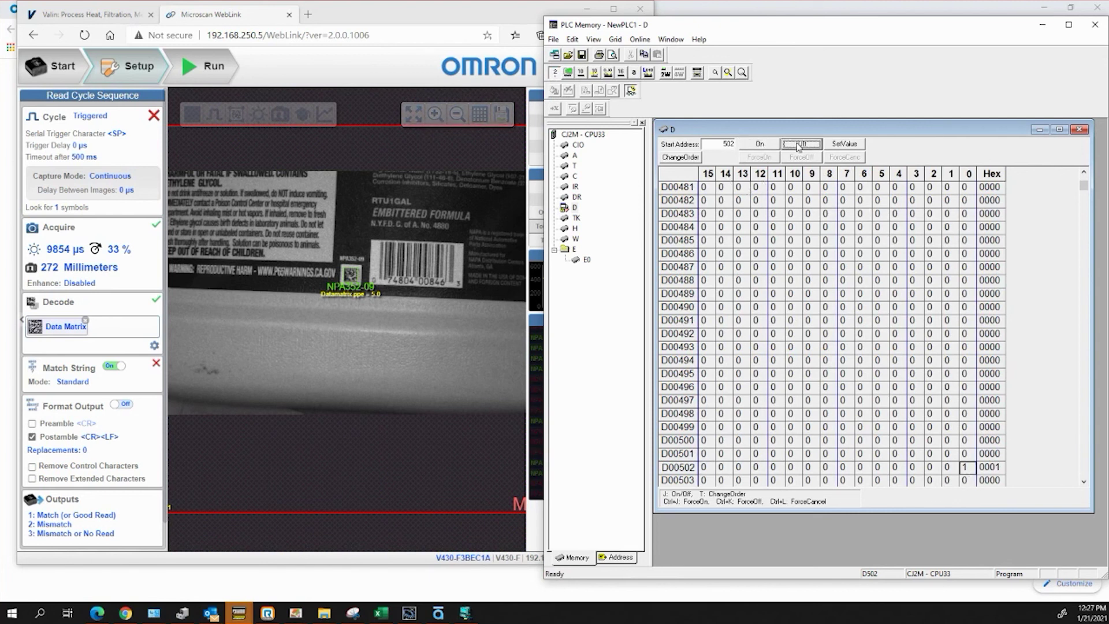
click(765, 145)
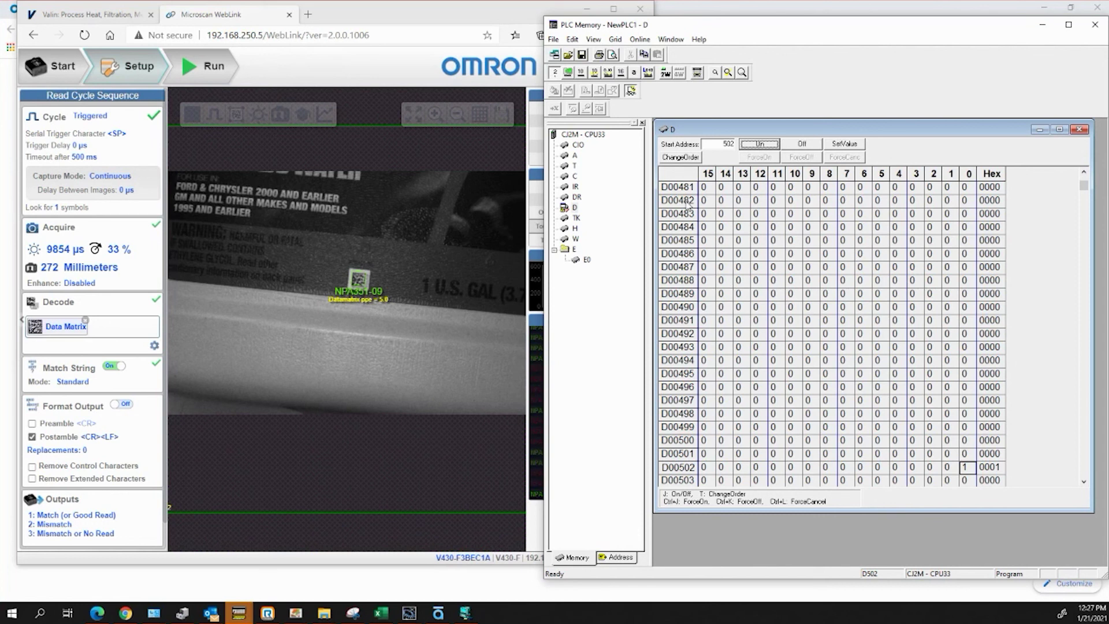
Step: Display the D area as text again and examine the decoded string in the words from D00010
click(634, 72)
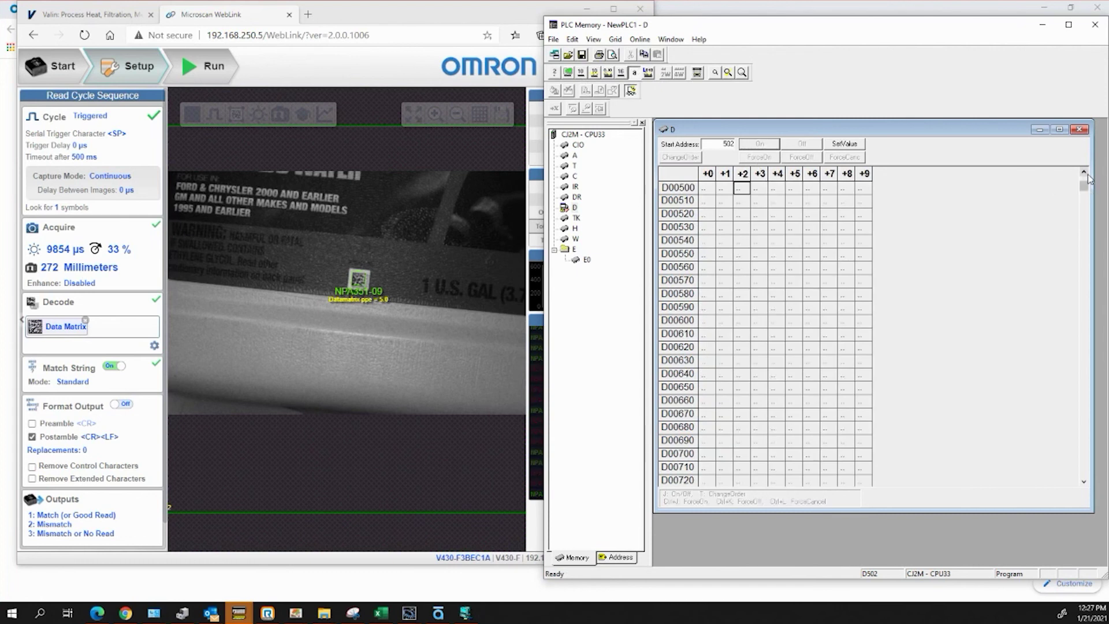
scroll(1088, 189, up, 2)
drag(1086, 189, 1086, 177)
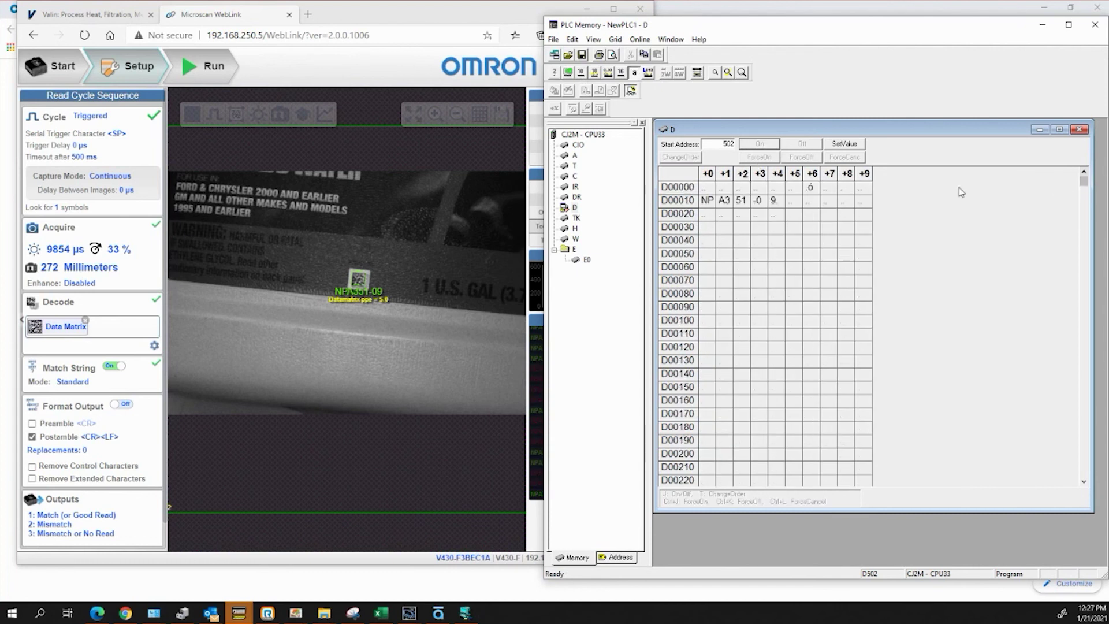